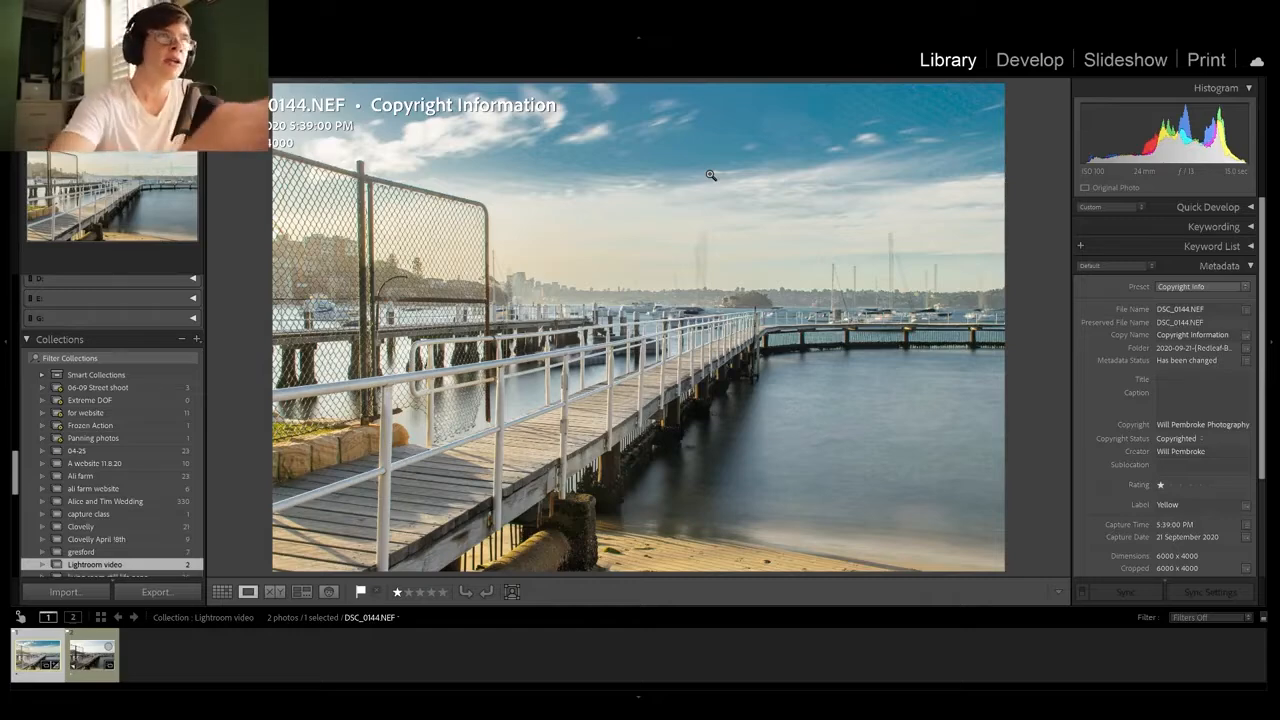
Step: Compare the edited pier photo with its unedited virtual copy, finishing on Copy 1
key("Right")
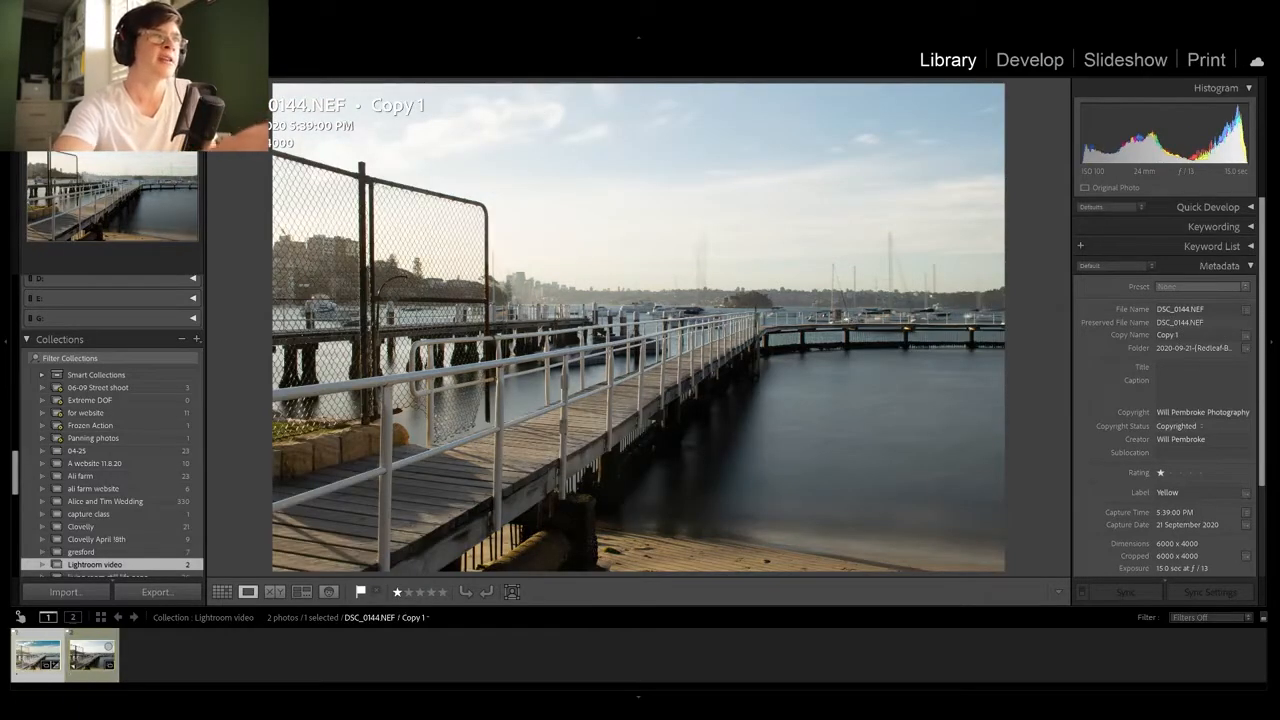
key("Left")
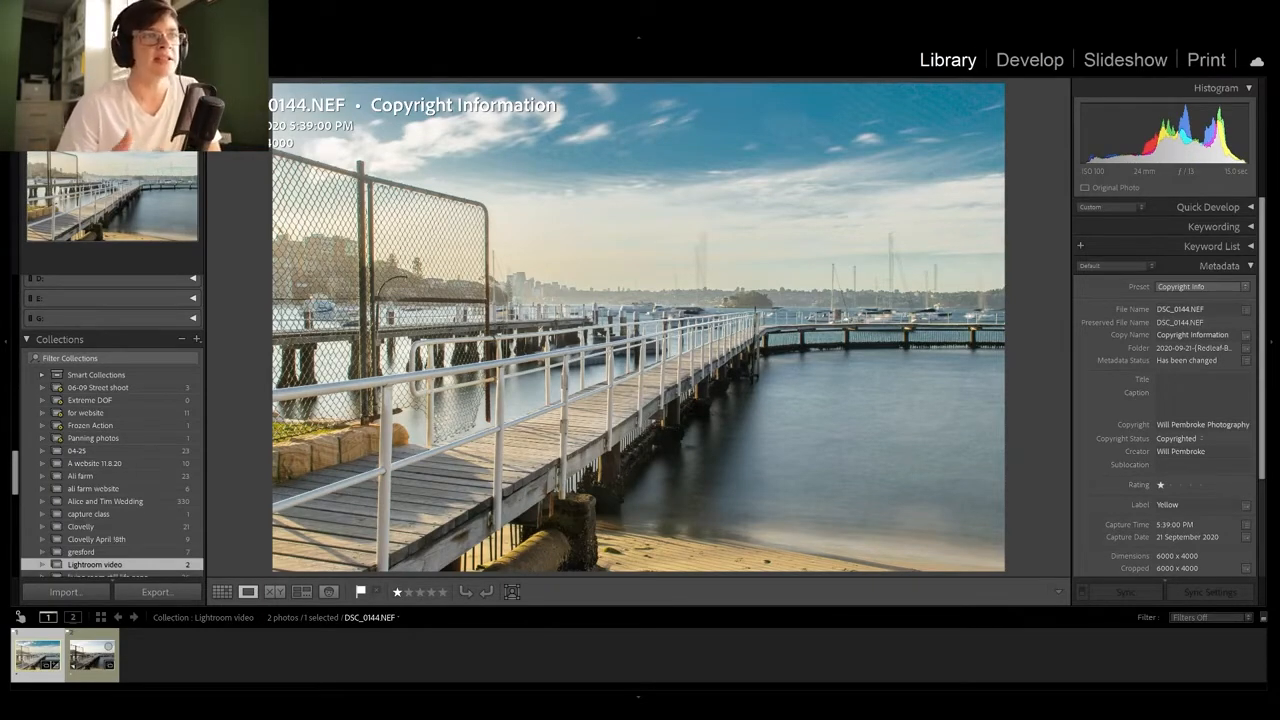
key("Right")
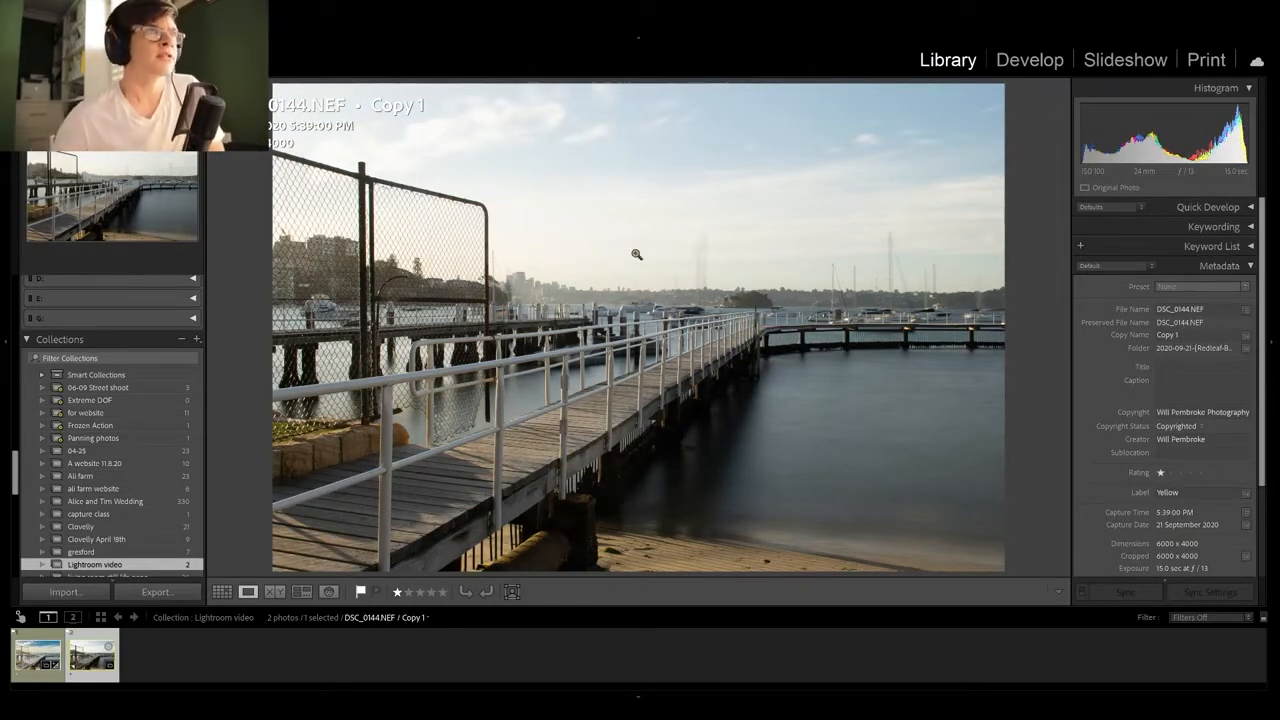
Step: Open the unedited copy for developing and place a narrow horizontal graduated filter over the sky, with its transition at the horizon
left_click(1020, 52)
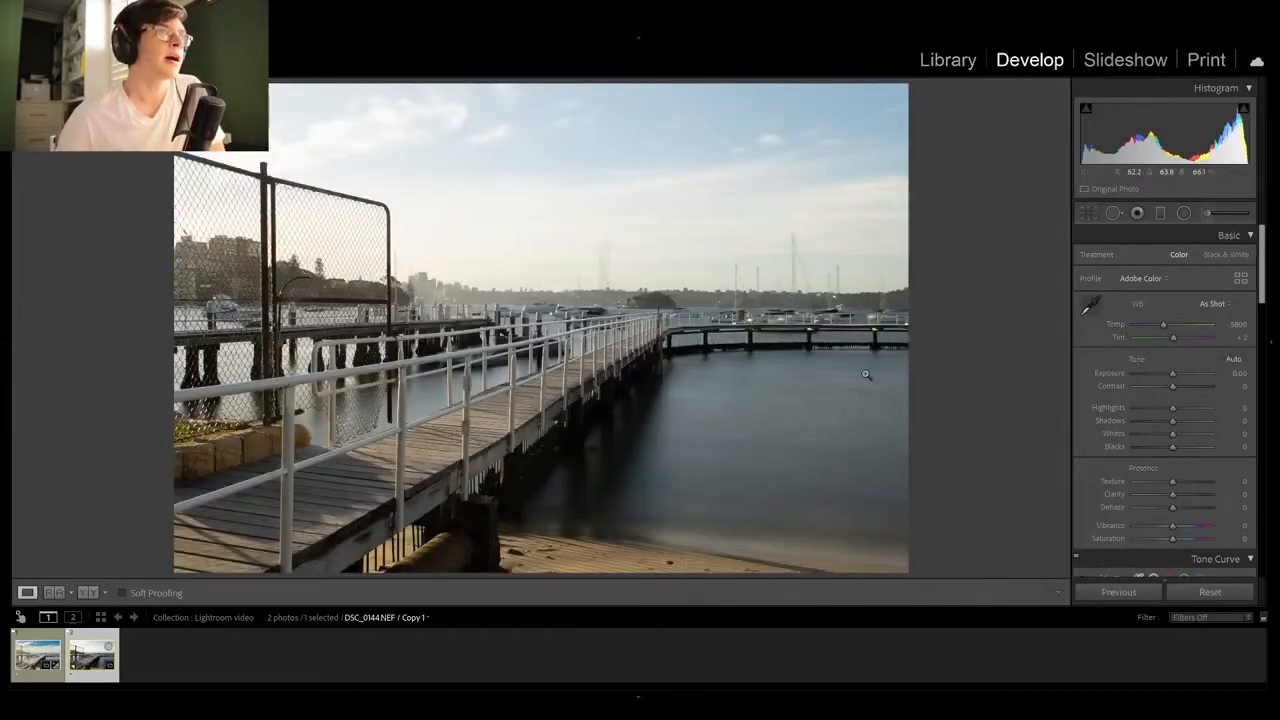
left_click(1160, 215)
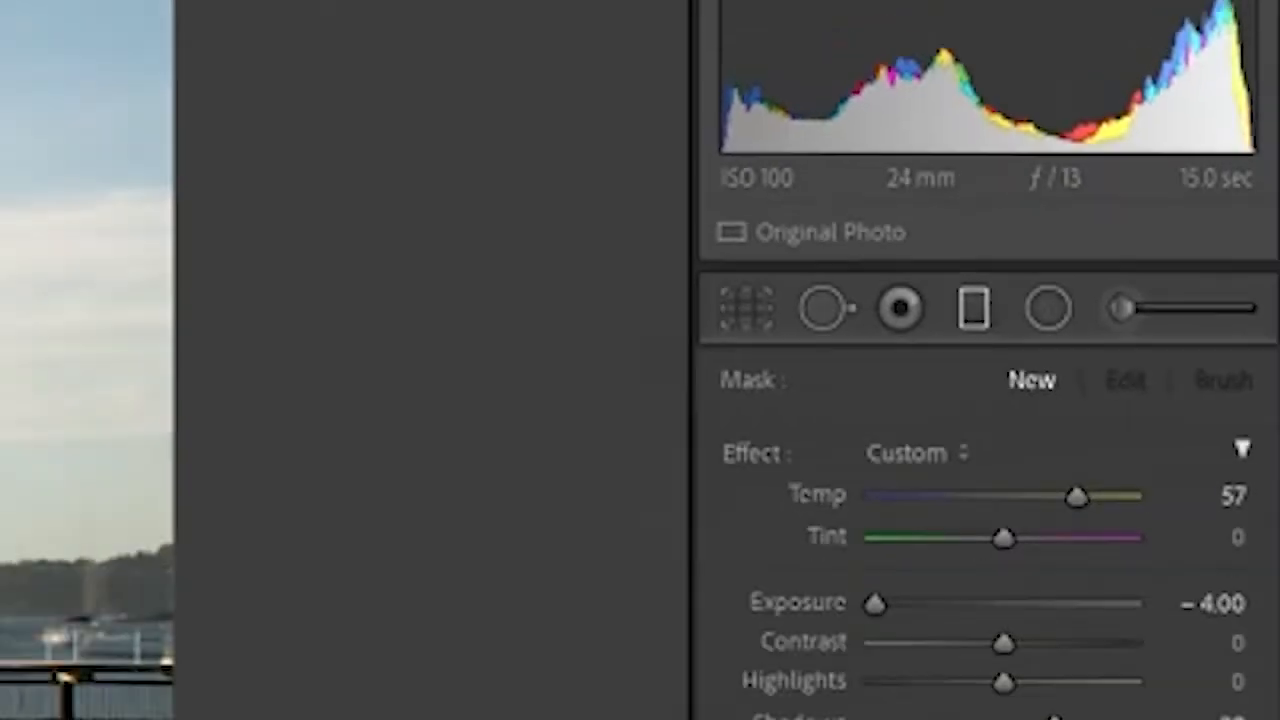
scroll(1198, 338, "down", 3)
scroll(1198, 338, "down", 2)
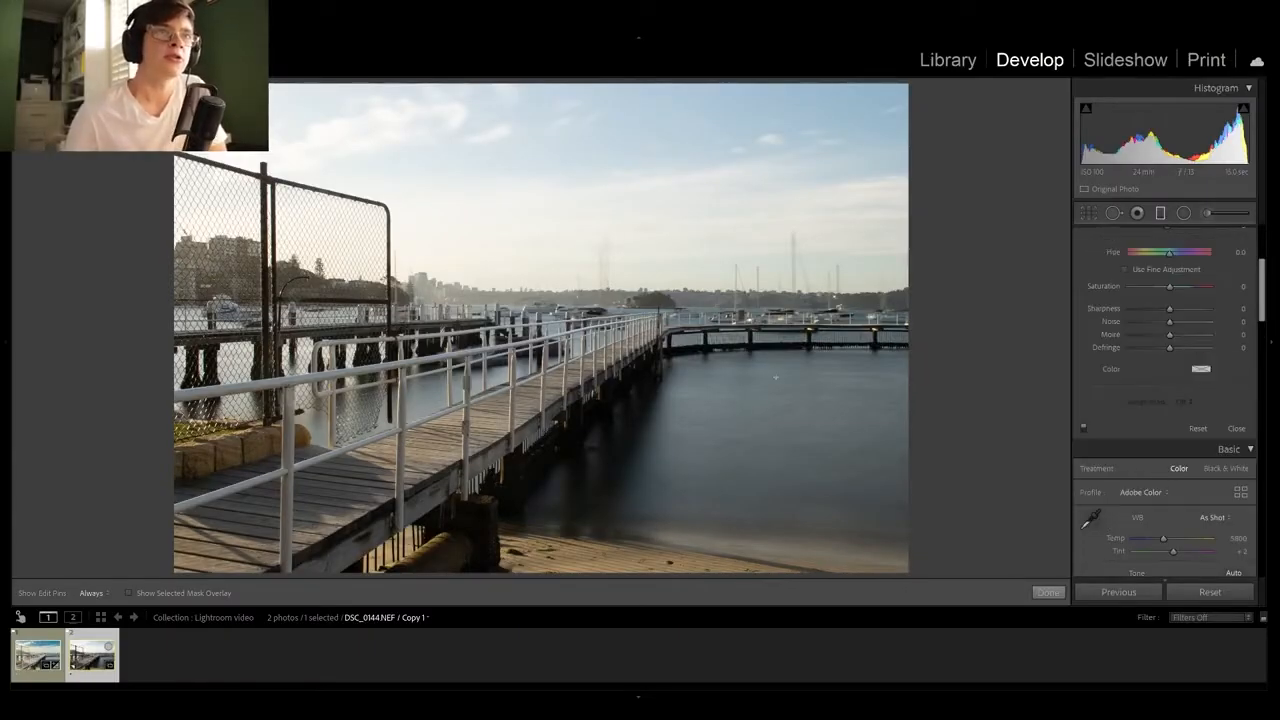
left_click_drag(594, 292, 598, 317)
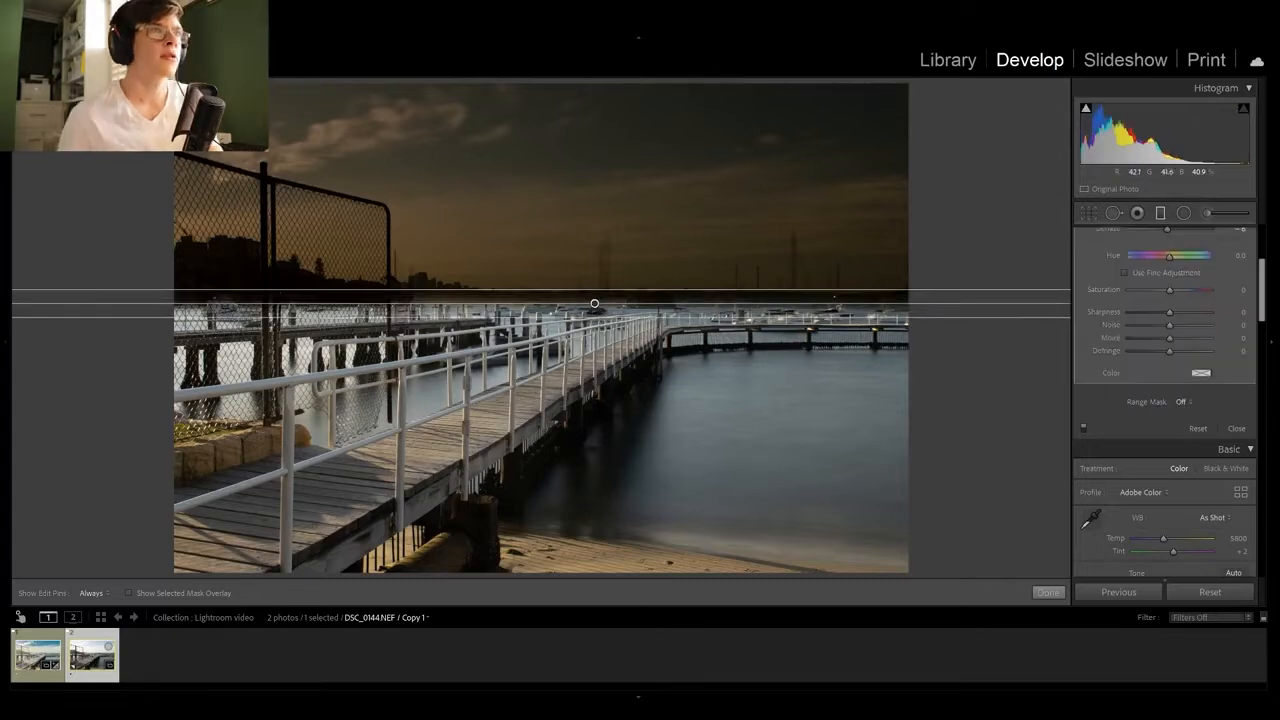
left_click_drag(594, 305, 591, 293)
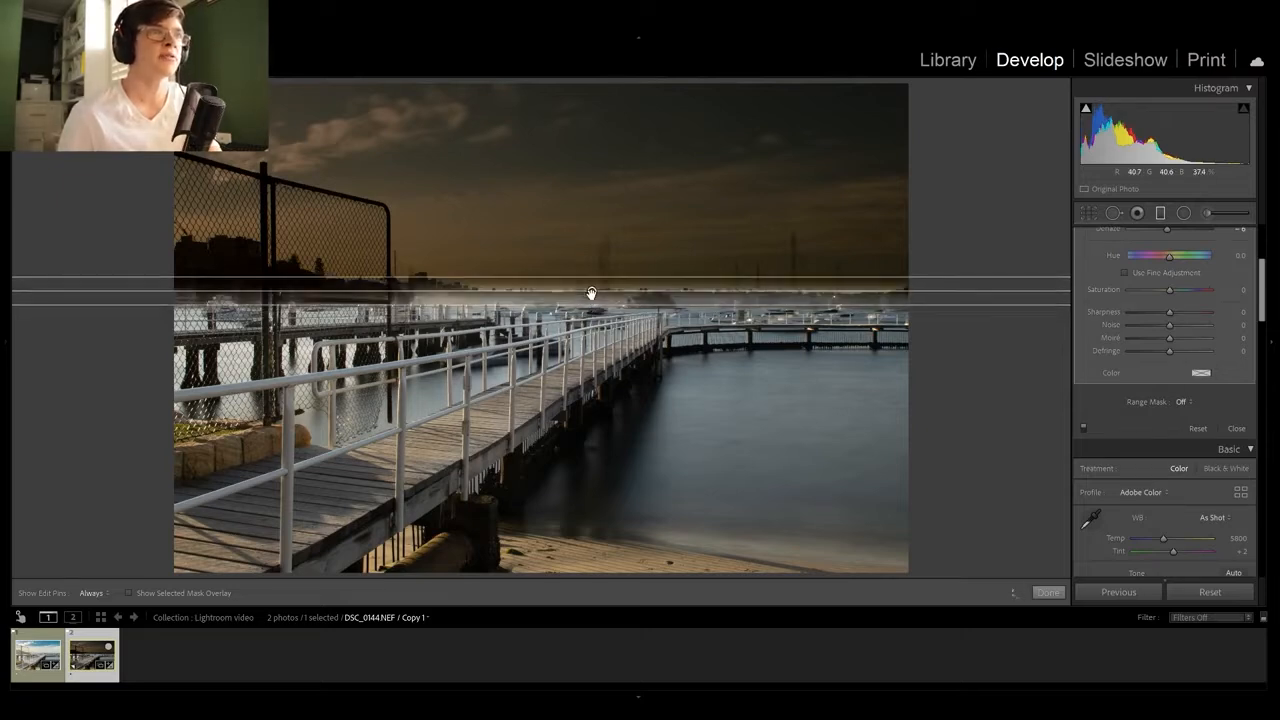
Step: Reset the sky filter's Exposure, Shadows and Dehaze to 0
scroll(1107, 330, "up", 5)
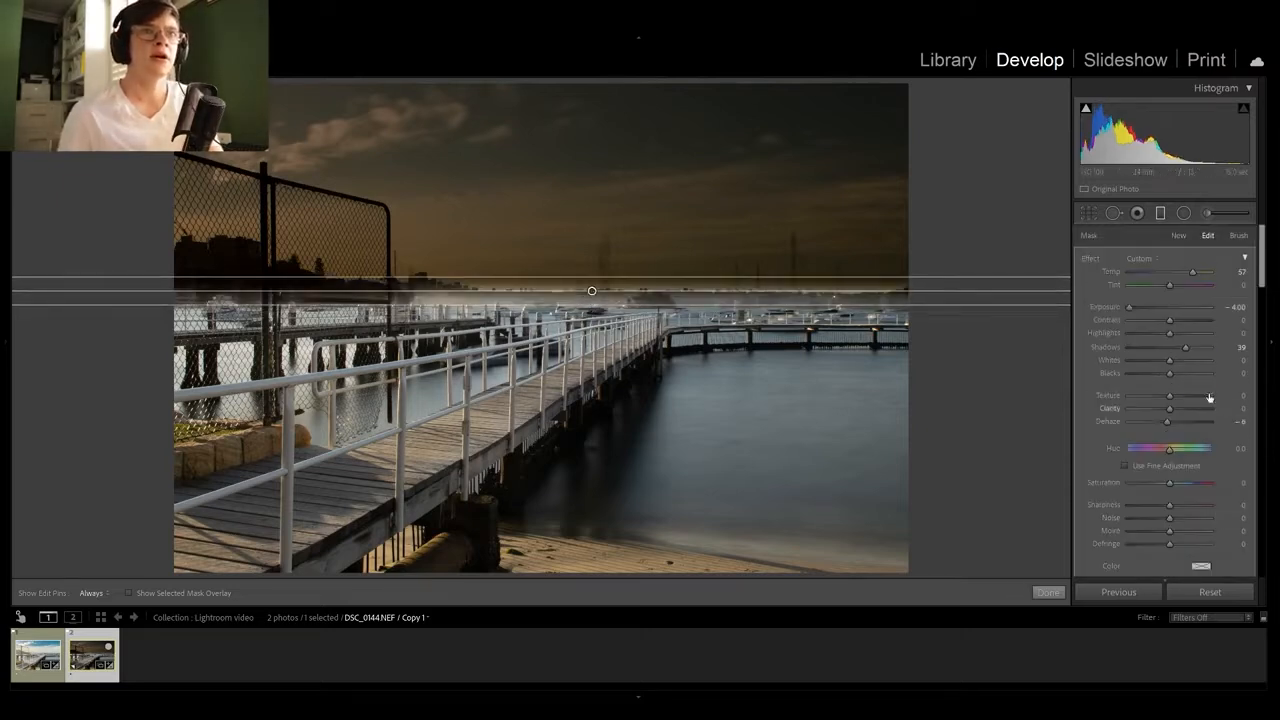
double_click(1106, 308)
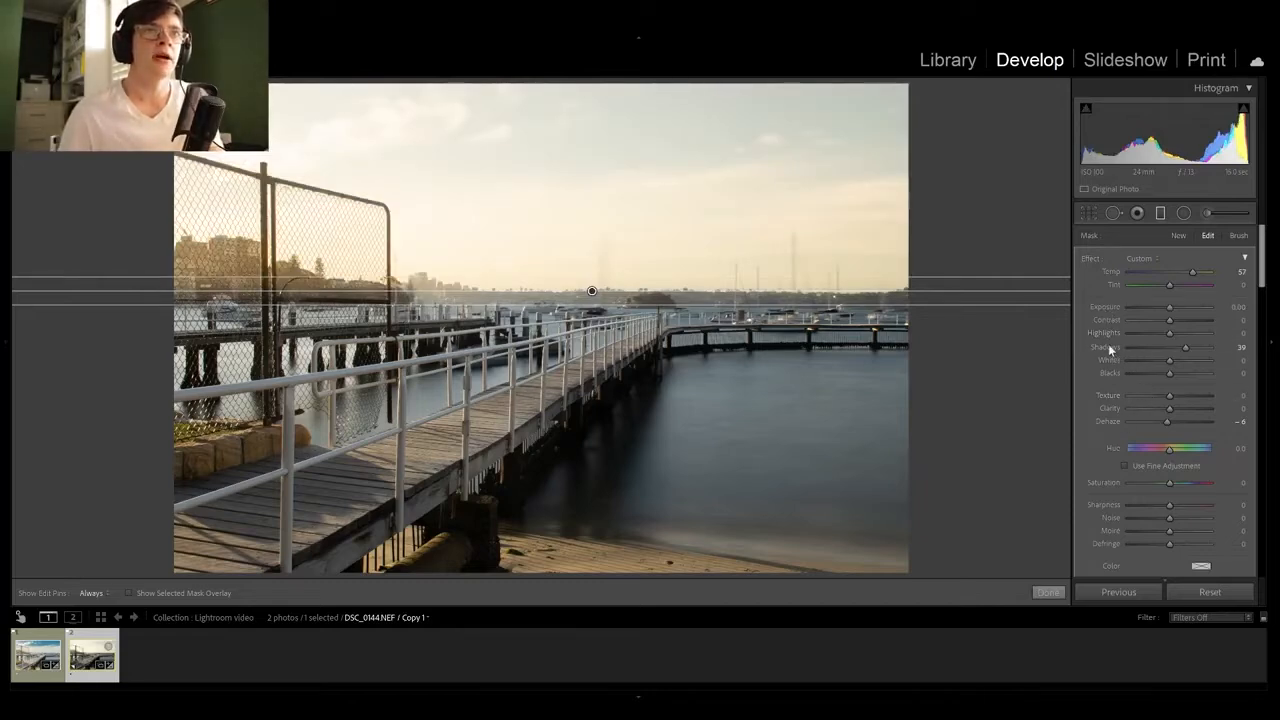
double_click(1108, 346)
double_click(1108, 421)
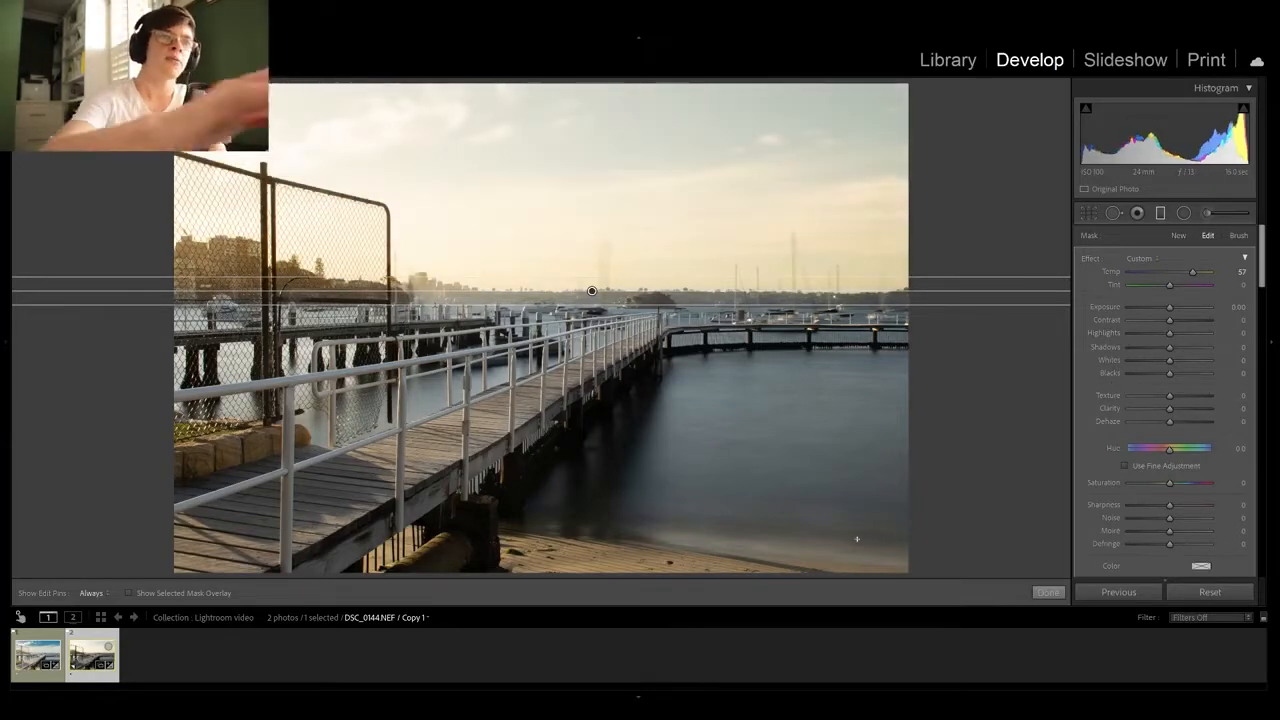
Step: Set the sky filter's Range Mask to Luminance and show the luminance mask
key("o")
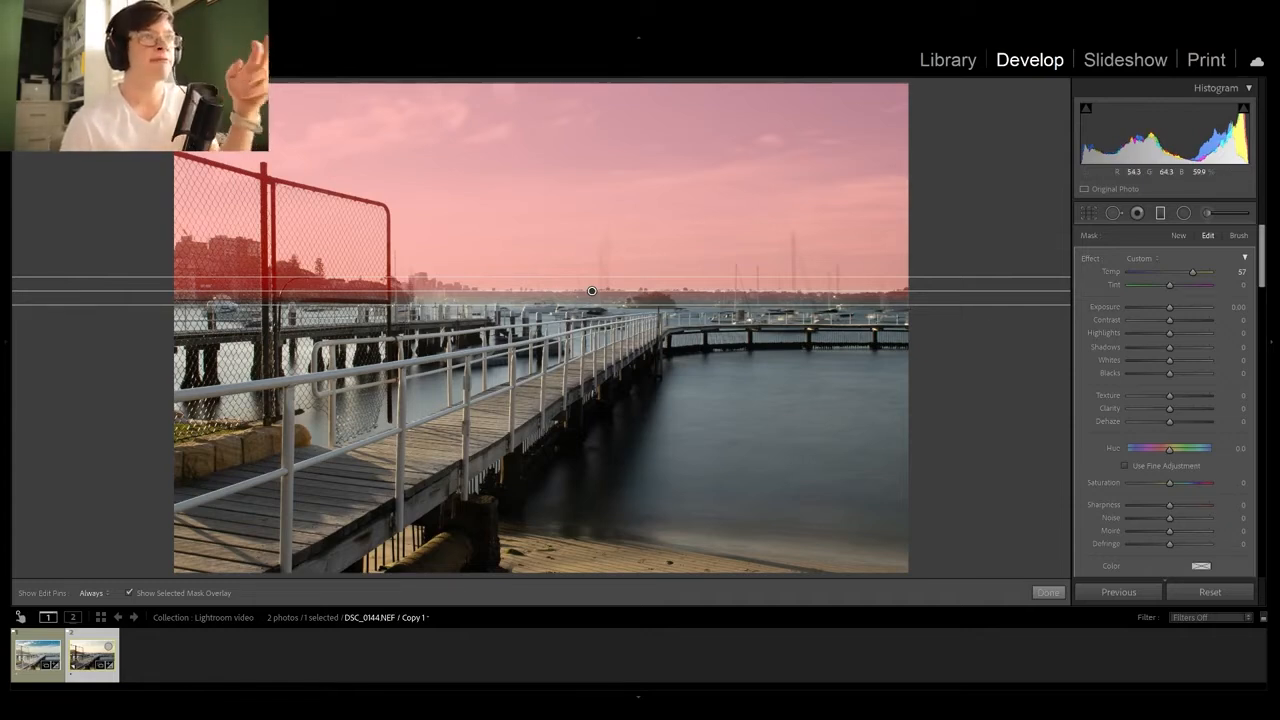
scroll(1189, 418, "down", 2)
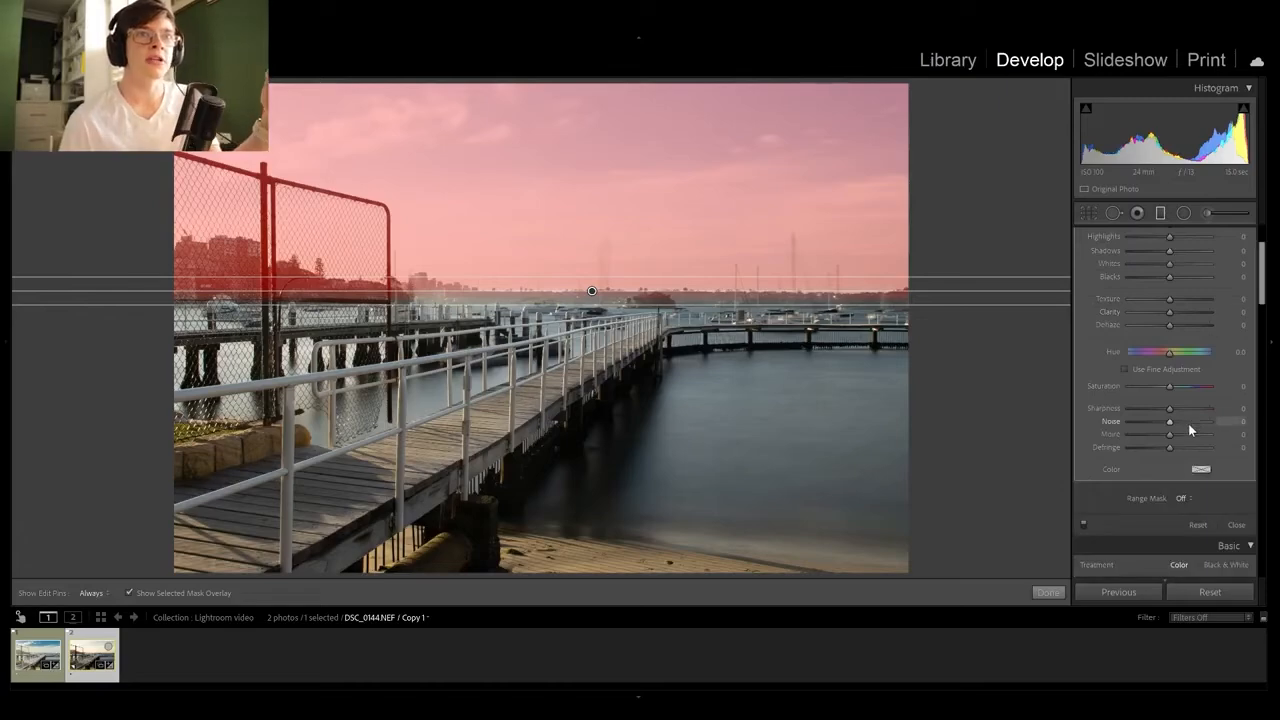
scroll(1191, 440, "down", 2)
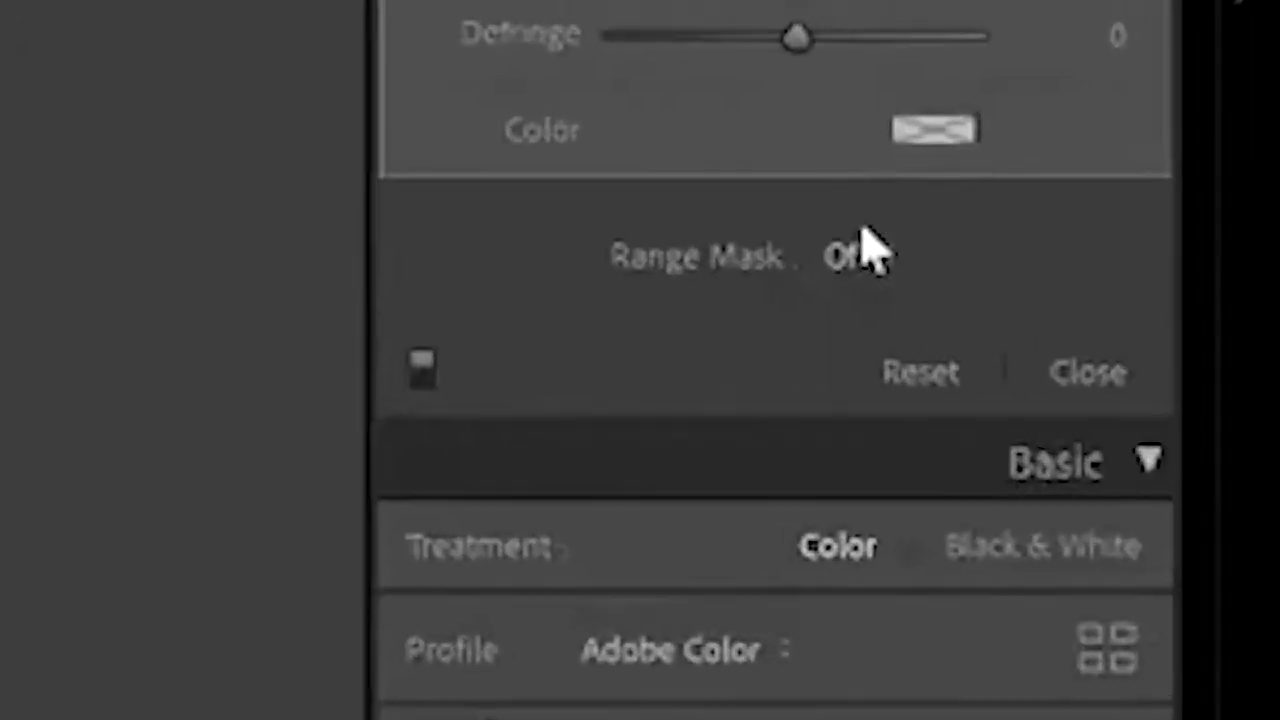
left_click(840, 250)
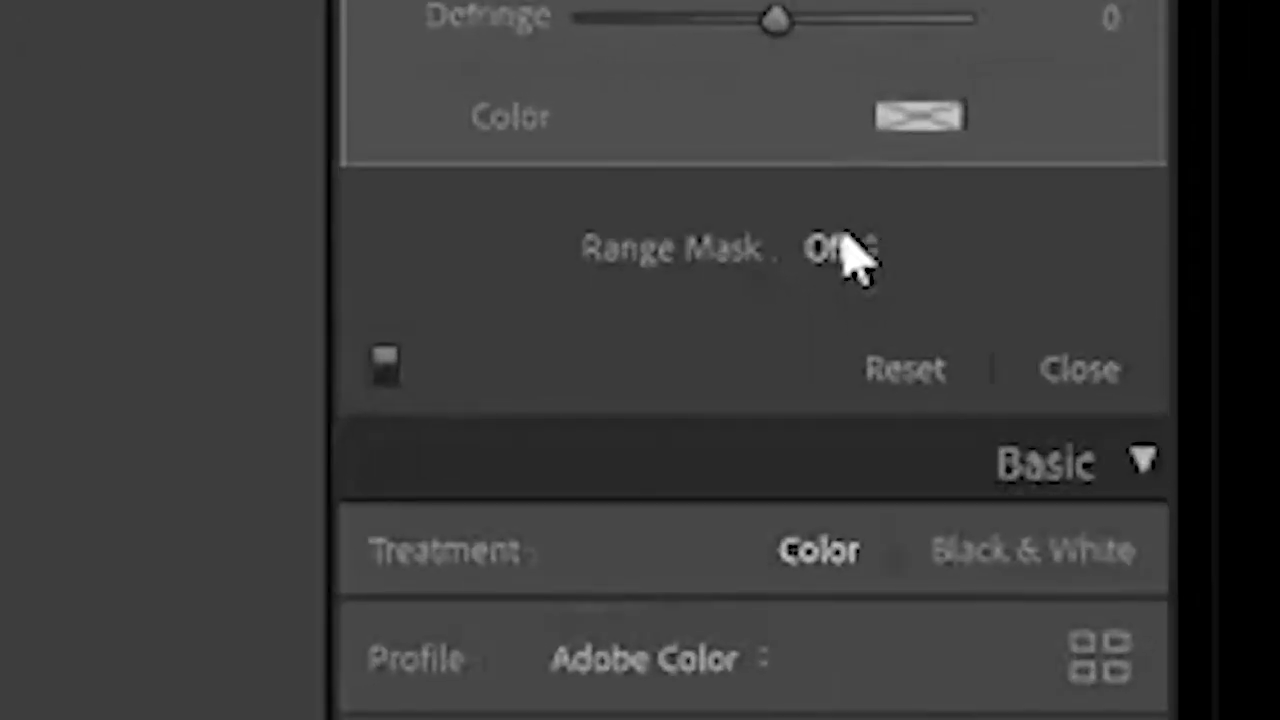
left_click(863, 449)
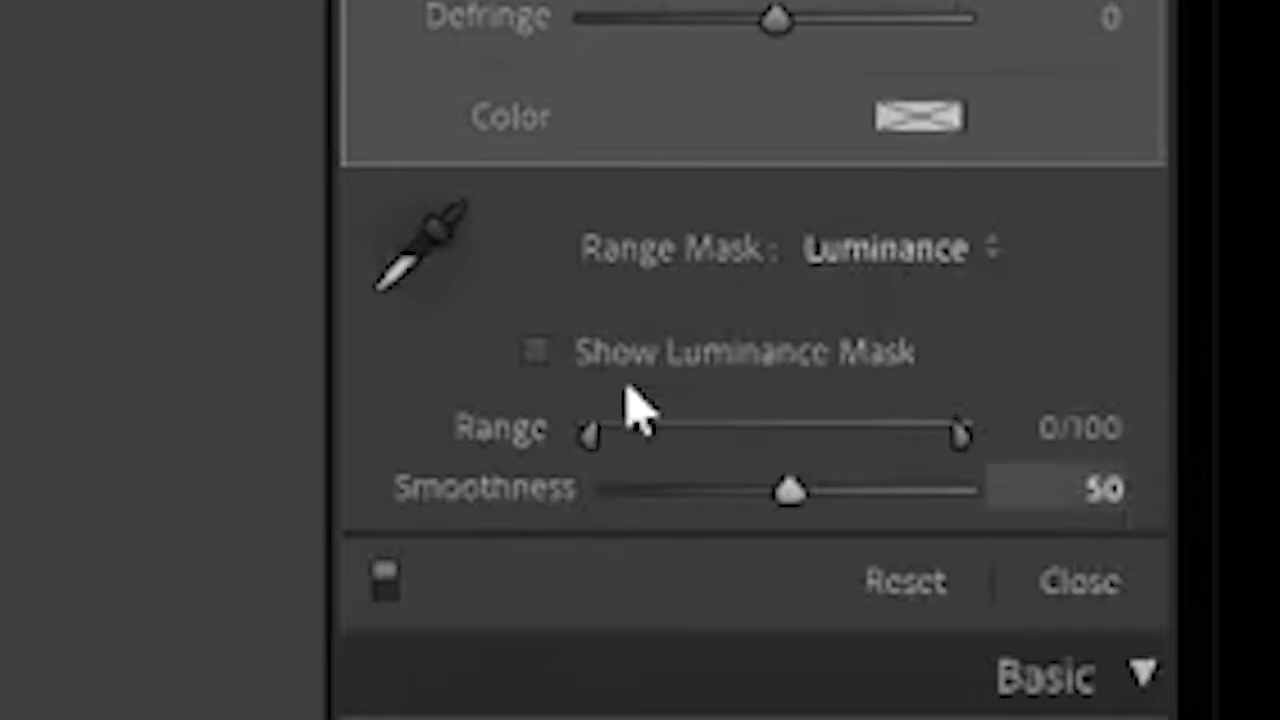
left_click(666, 352)
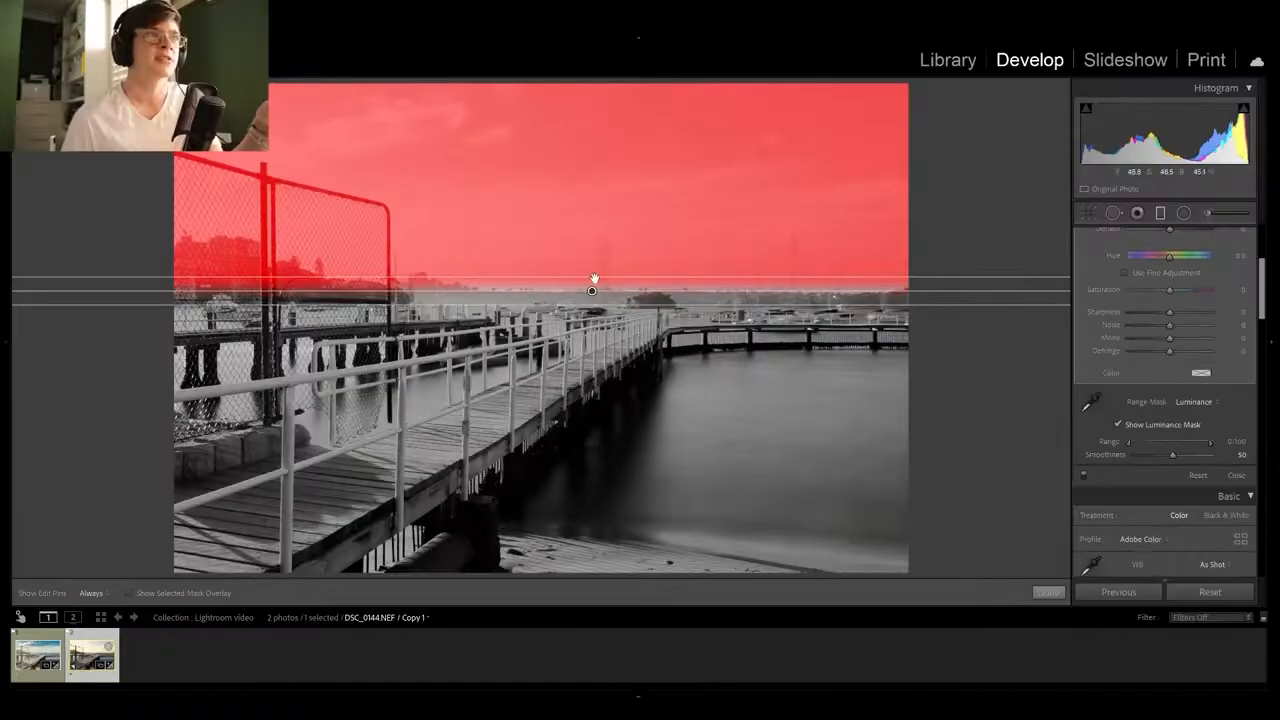
Step: Move the graduated filter slightly lower on the horizon and set its luminance Range to 58/100 to exclude the darker fence and buildings
left_click_drag(592, 291, 592, 298)
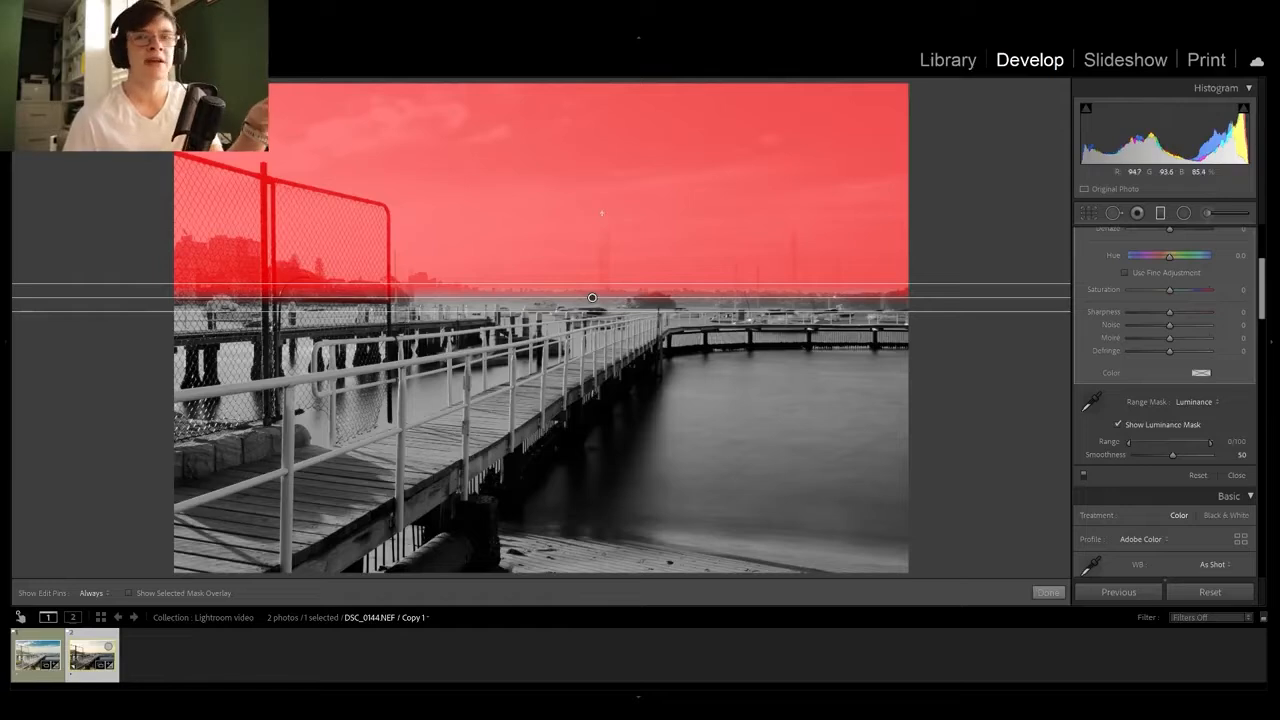
left_click(1133, 440)
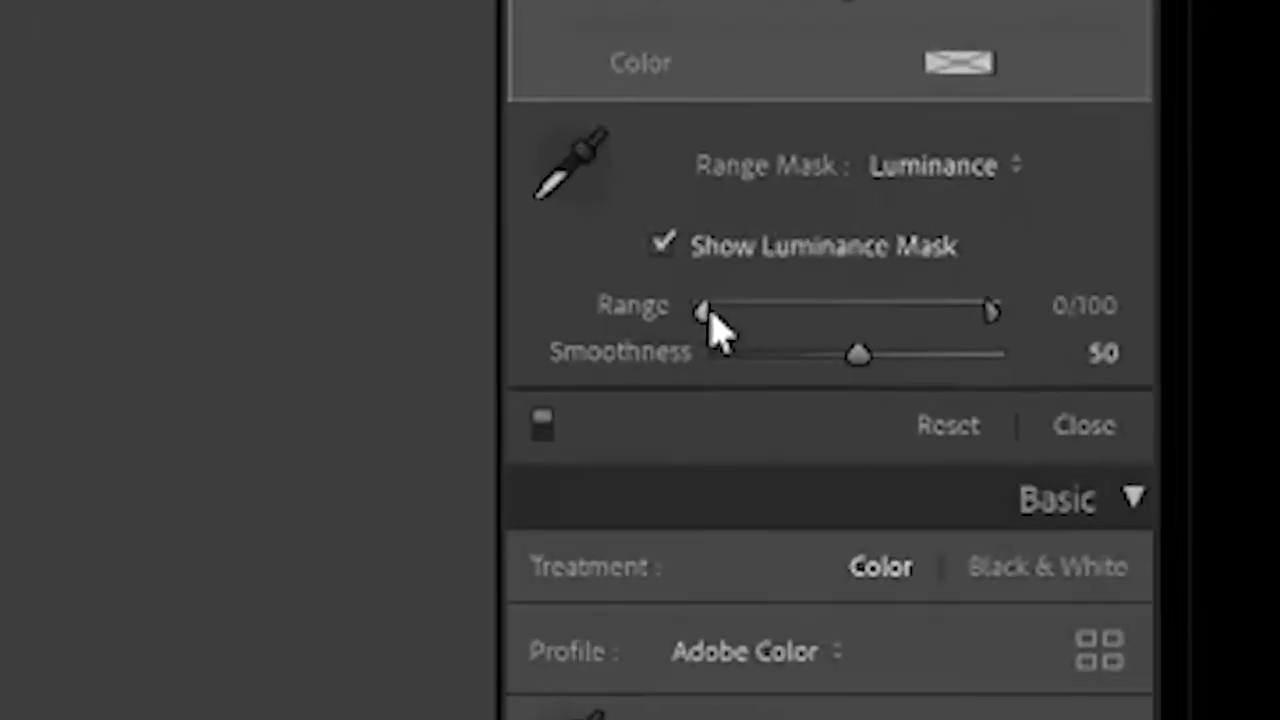
left_click_drag(711, 312, 867, 305)
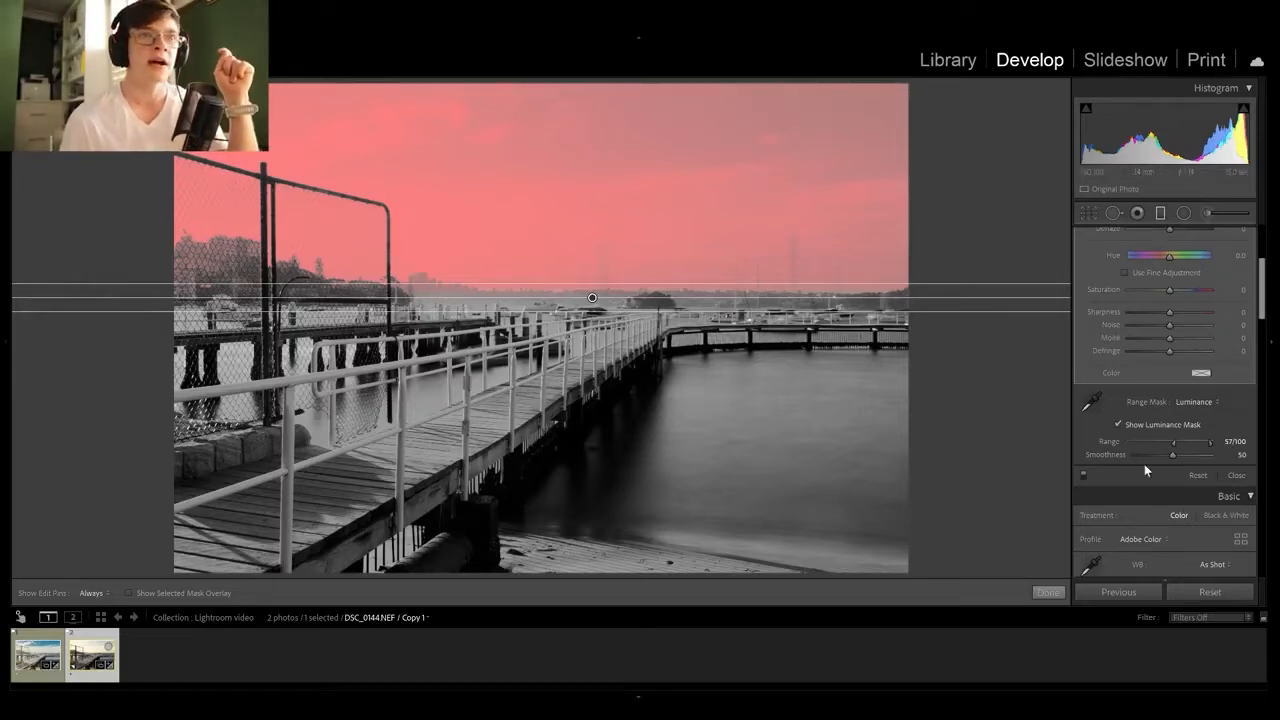
left_click_drag(1171, 443, 1174, 442)
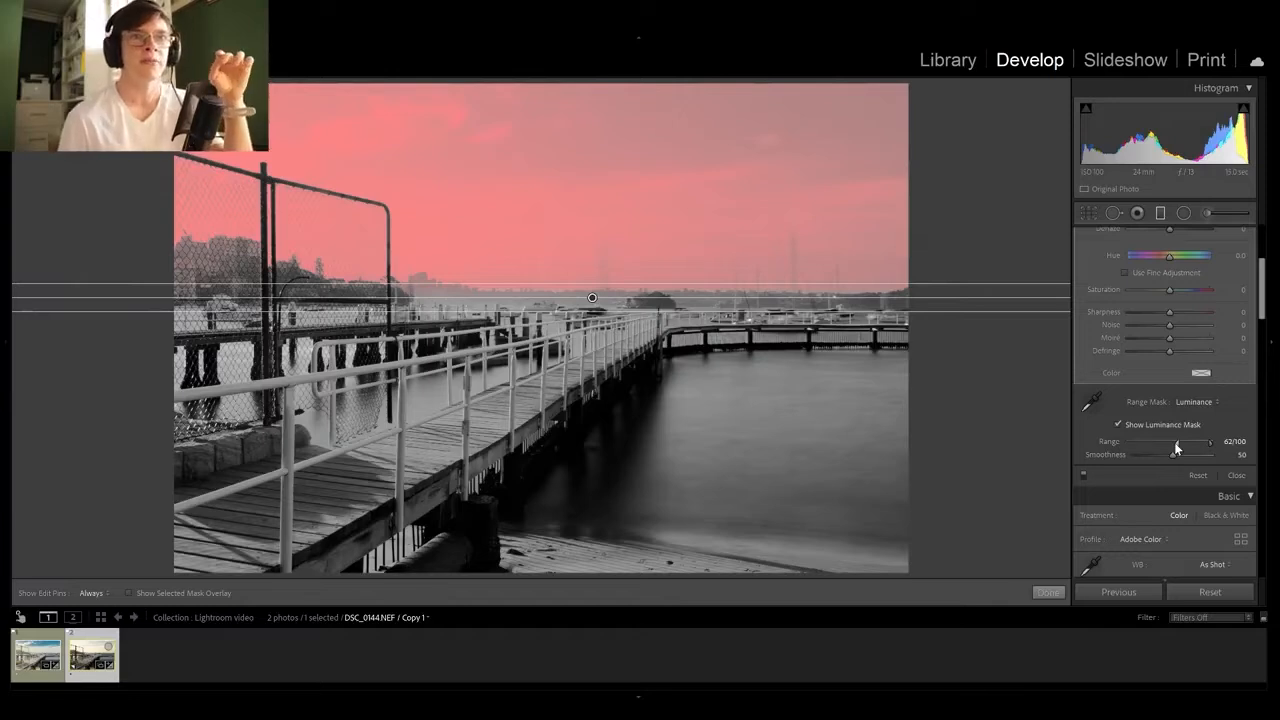
left_click_drag(1173, 442, 1171, 442)
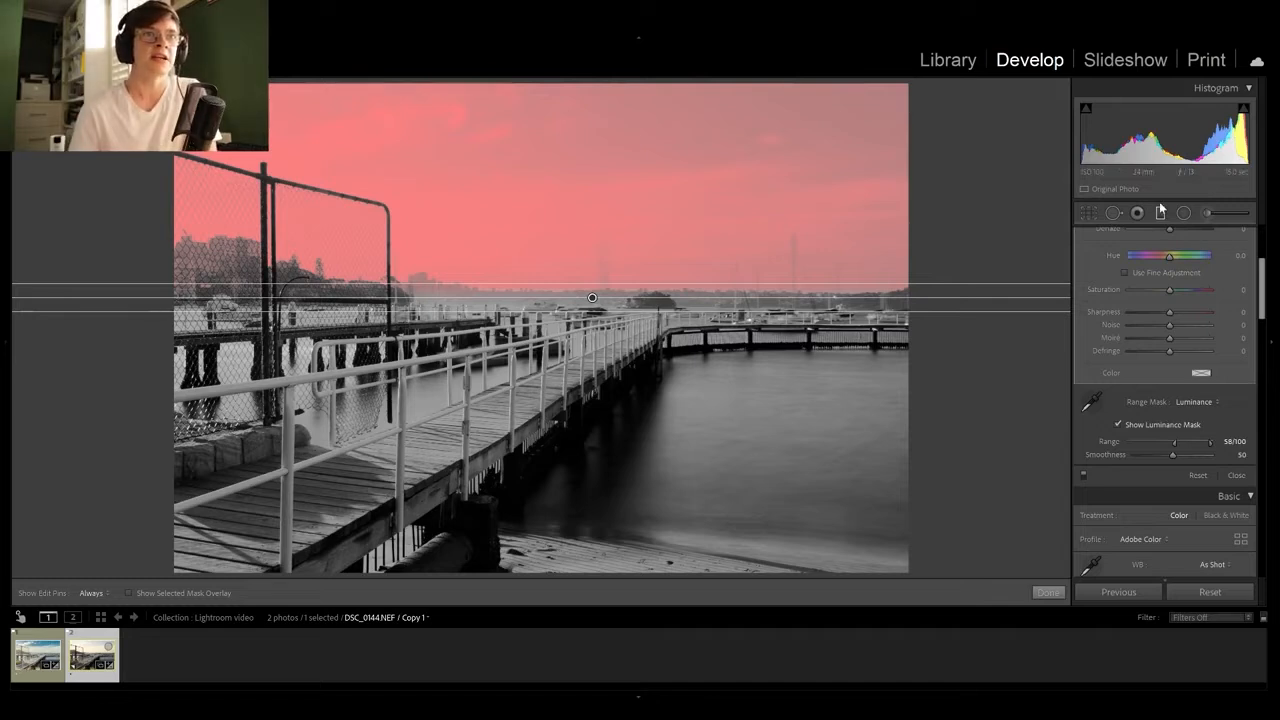
Step: Reopen the graduated filter tool and reselect the existing sky filter for editing
scroll(1172, 298, "up", 4)
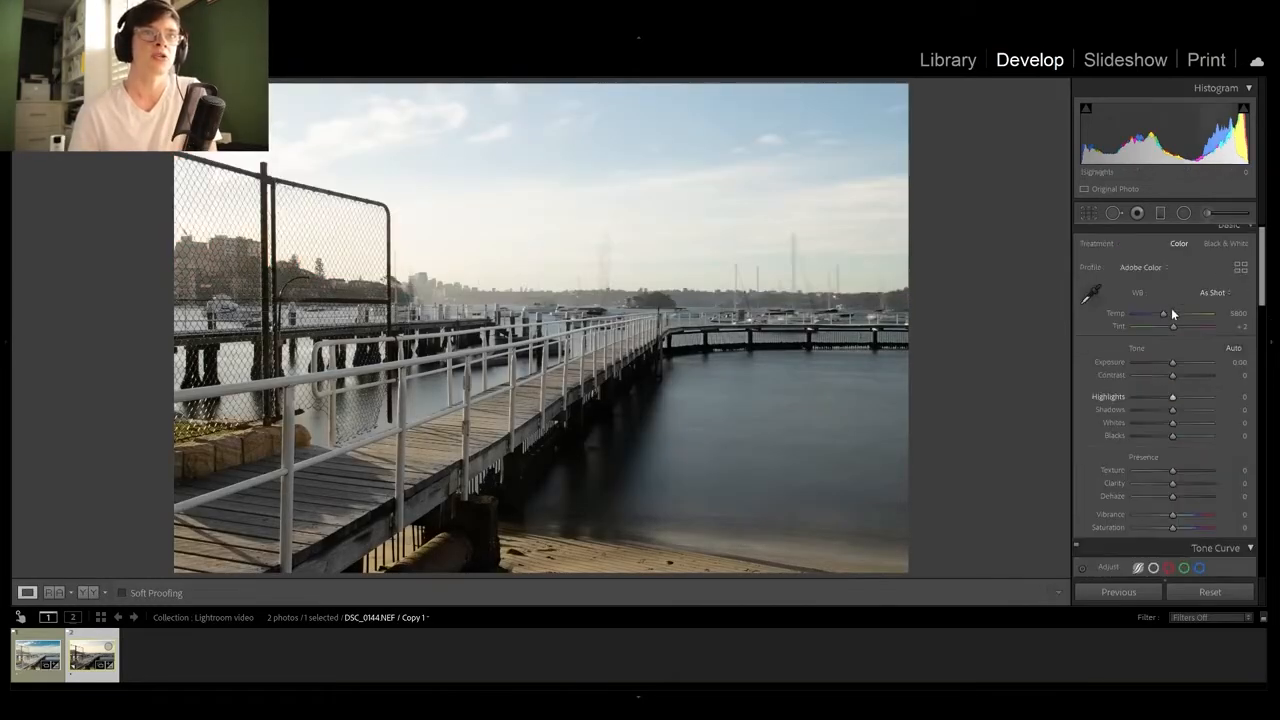
left_click(1168, 214)
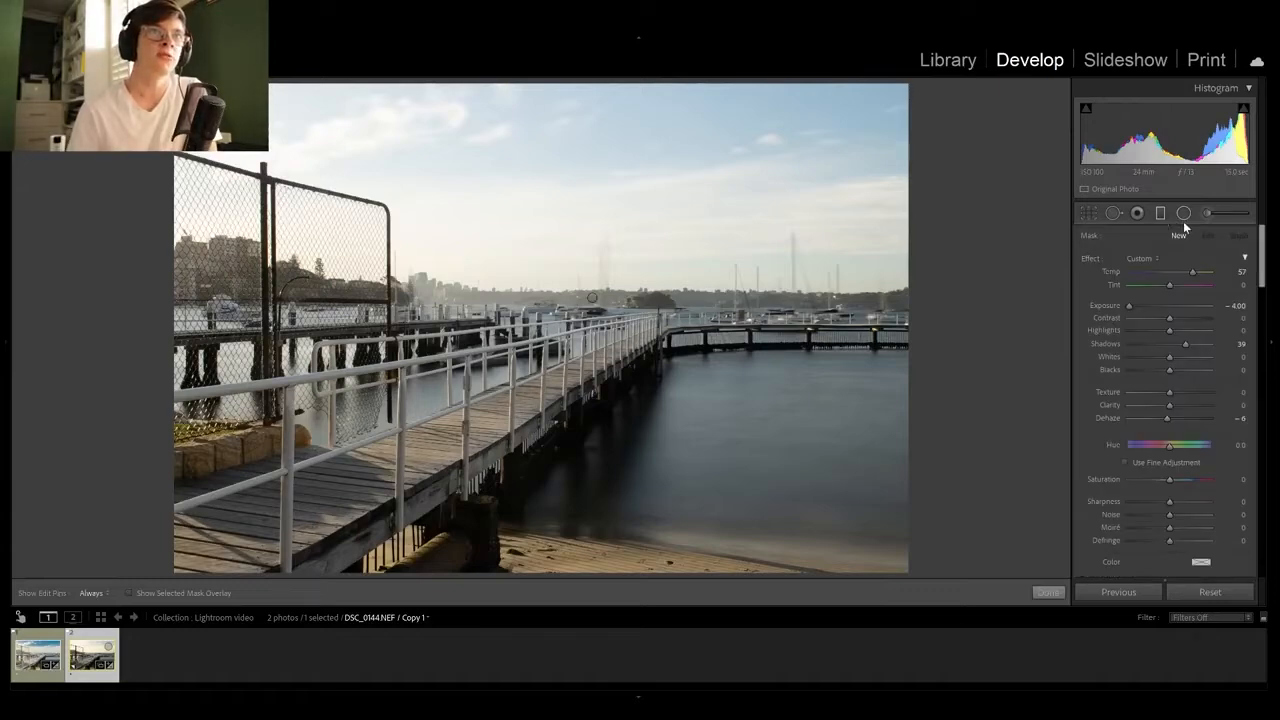
left_click(1207, 214)
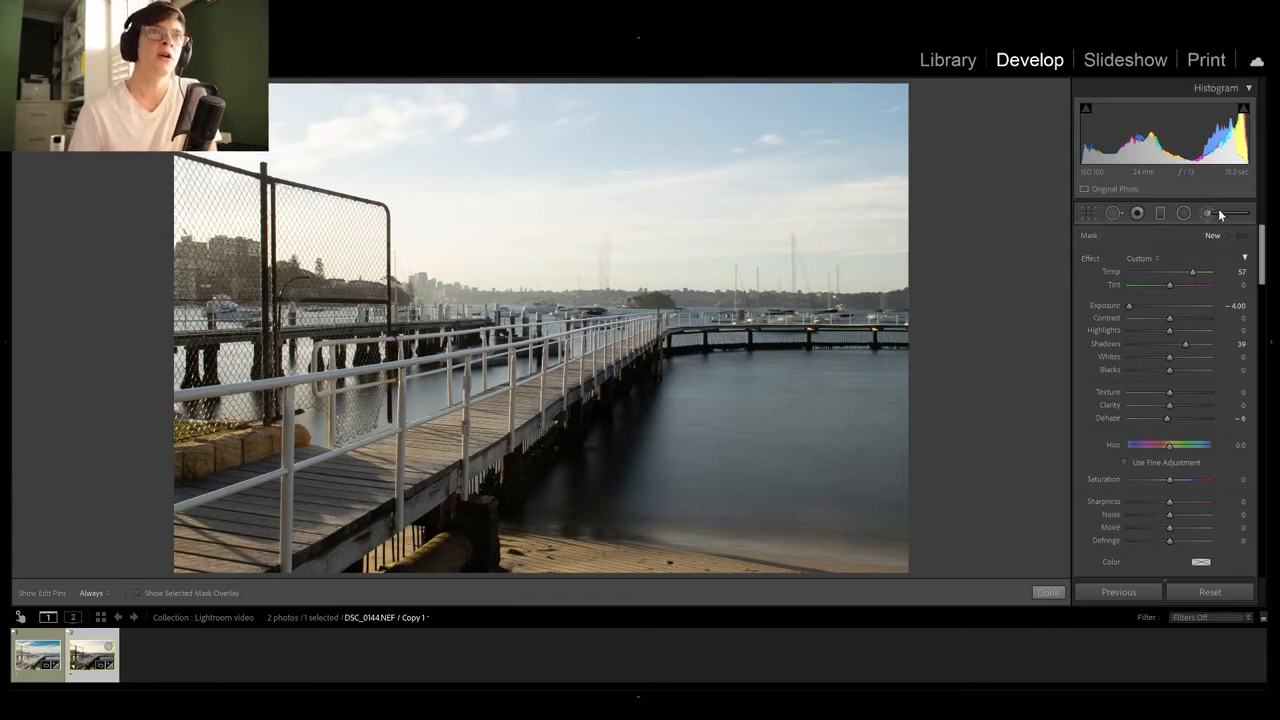
left_click(1161, 213)
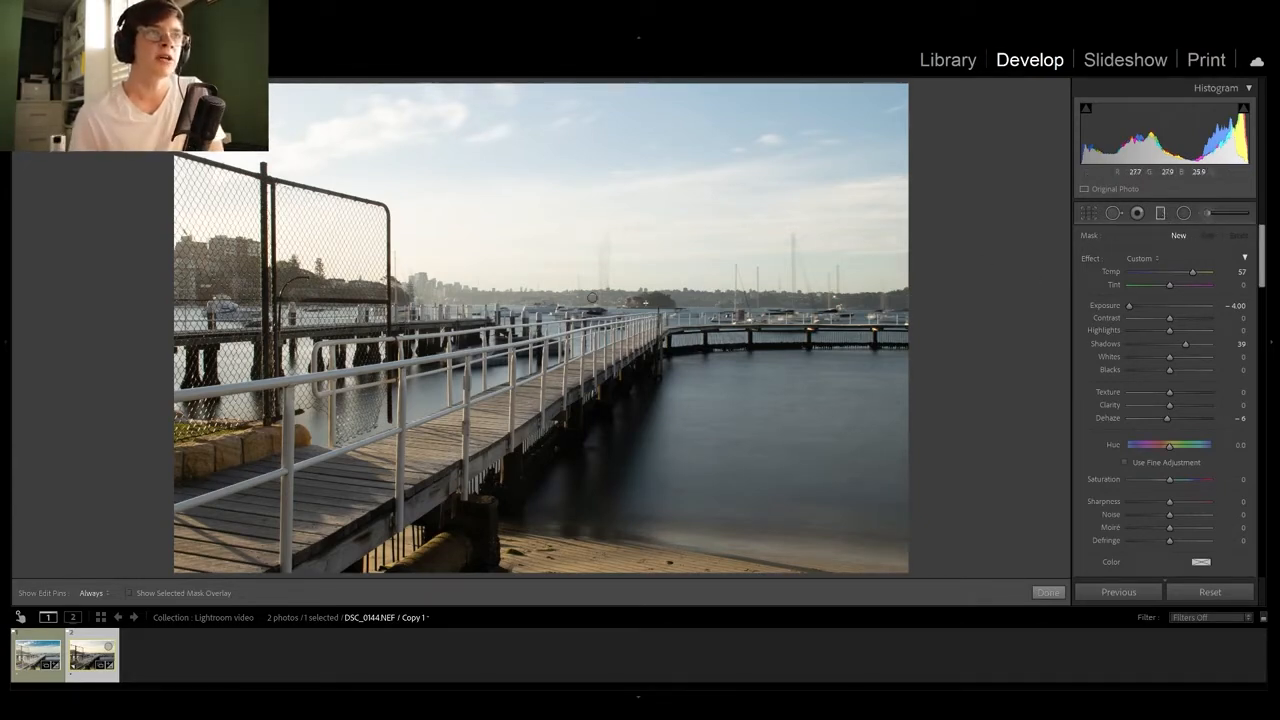
left_click(593, 299)
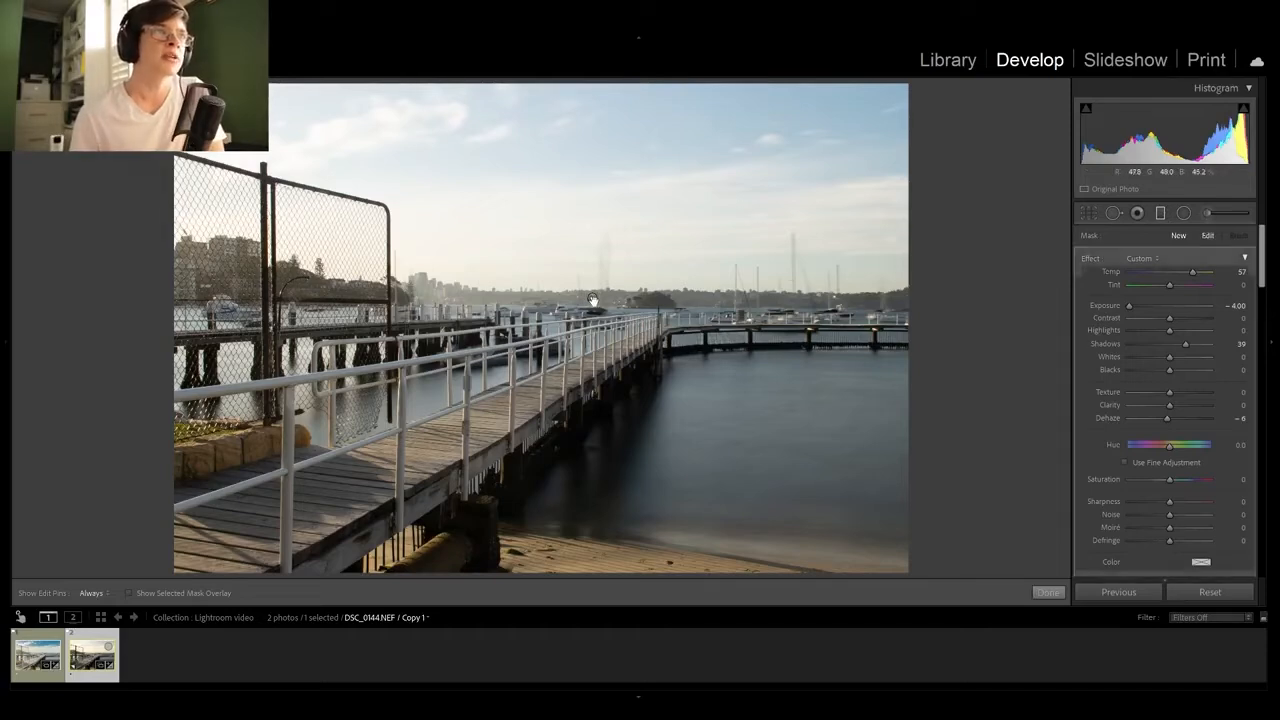
Step: Turn off the luminance mask display and lower the sky filter's Highlights to -31
key("o")
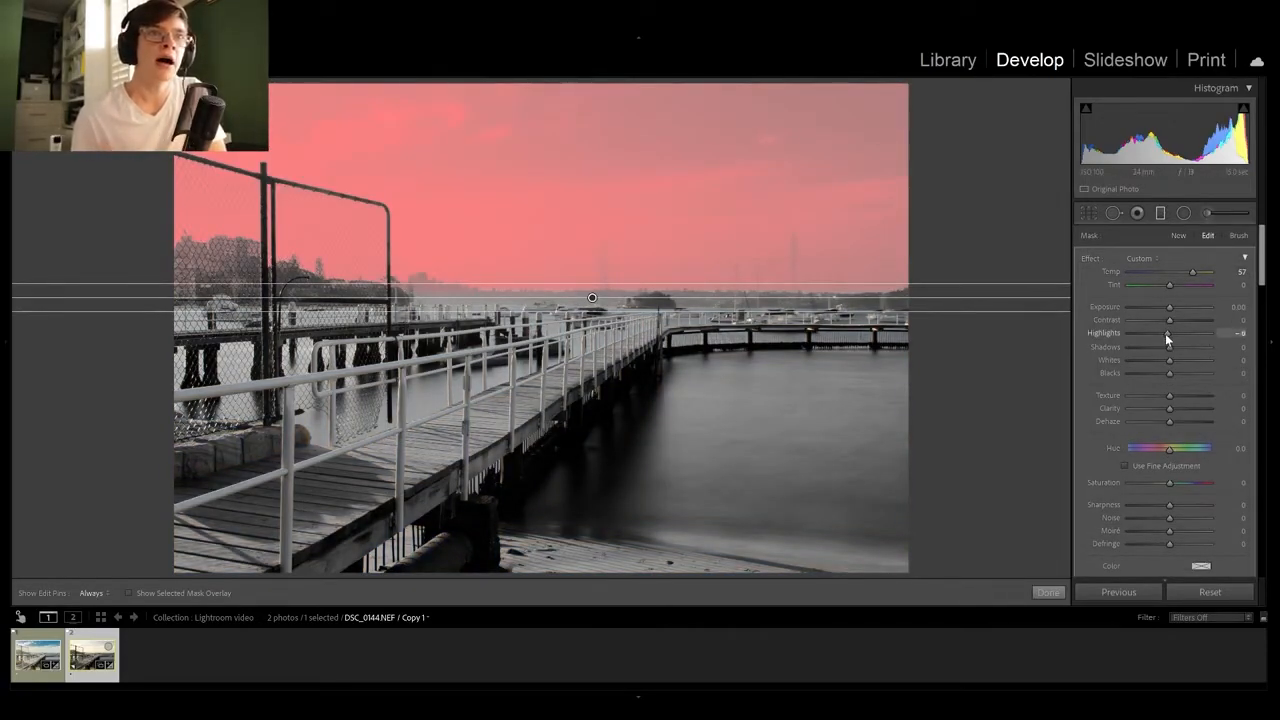
scroll(1176, 437, "down", 5)
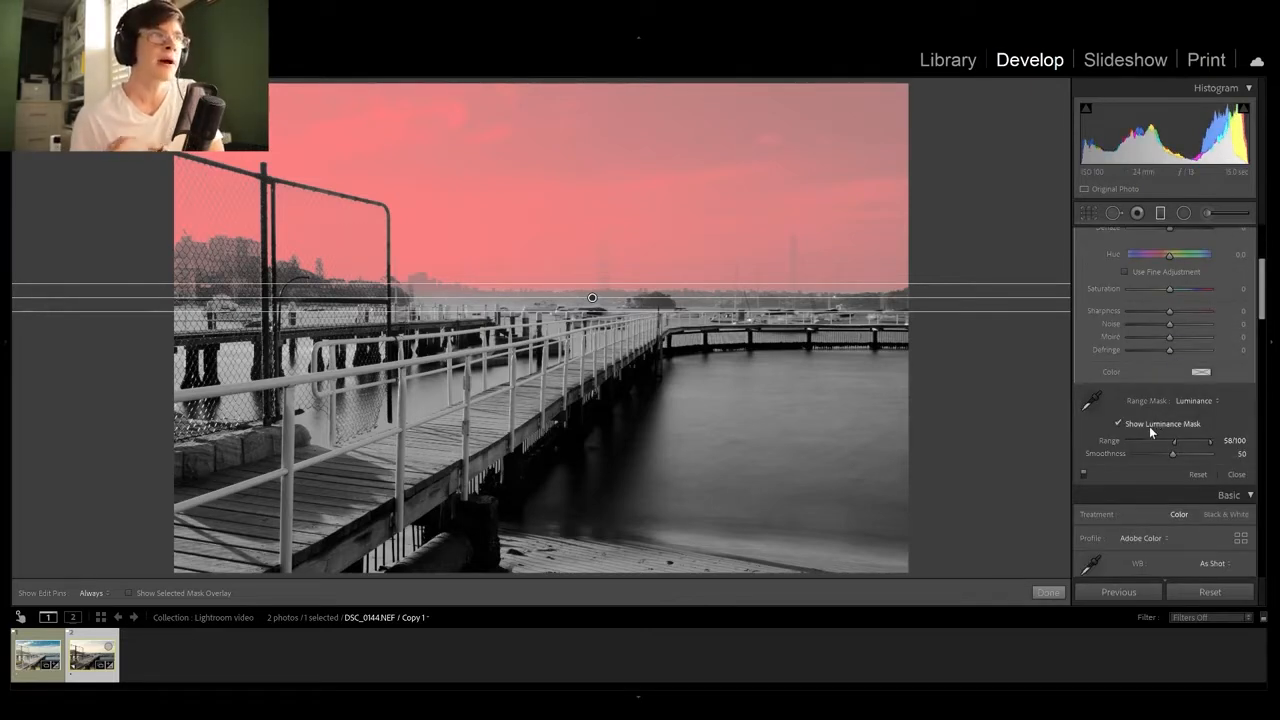
left_click(1149, 427)
scroll(1176, 406, "up", 5)
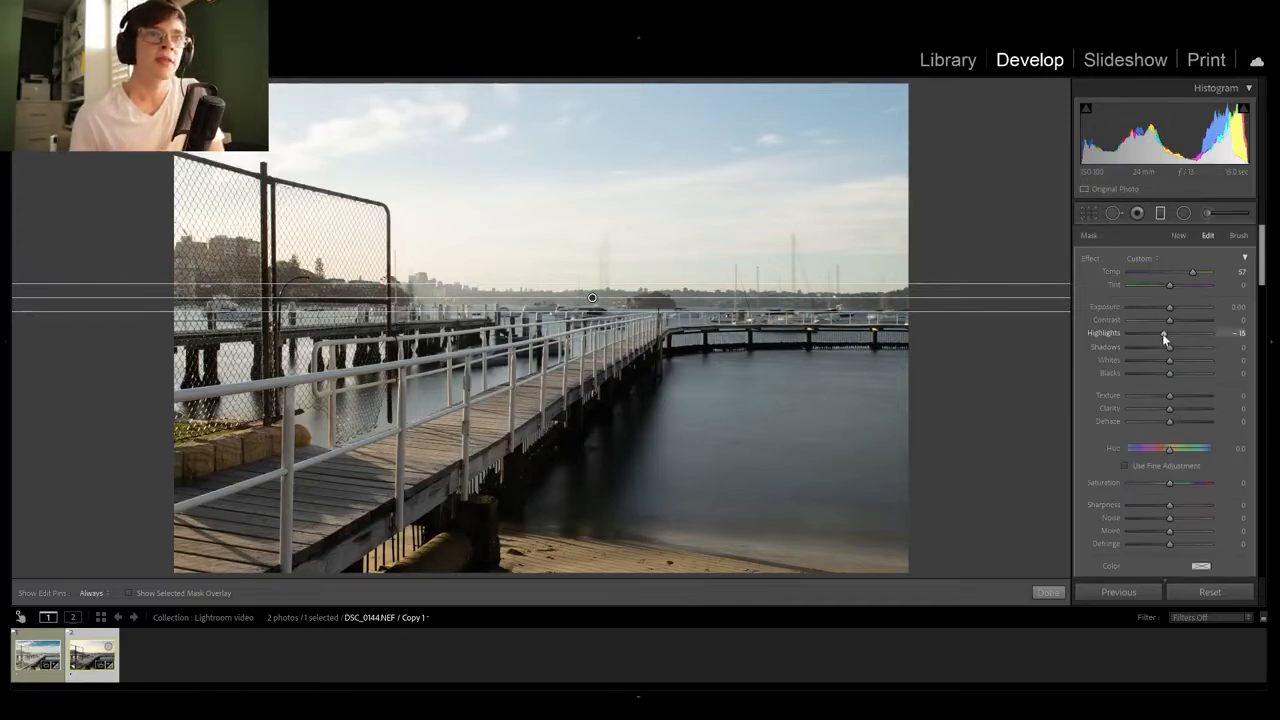
left_click_drag(1160, 332, 1156, 332)
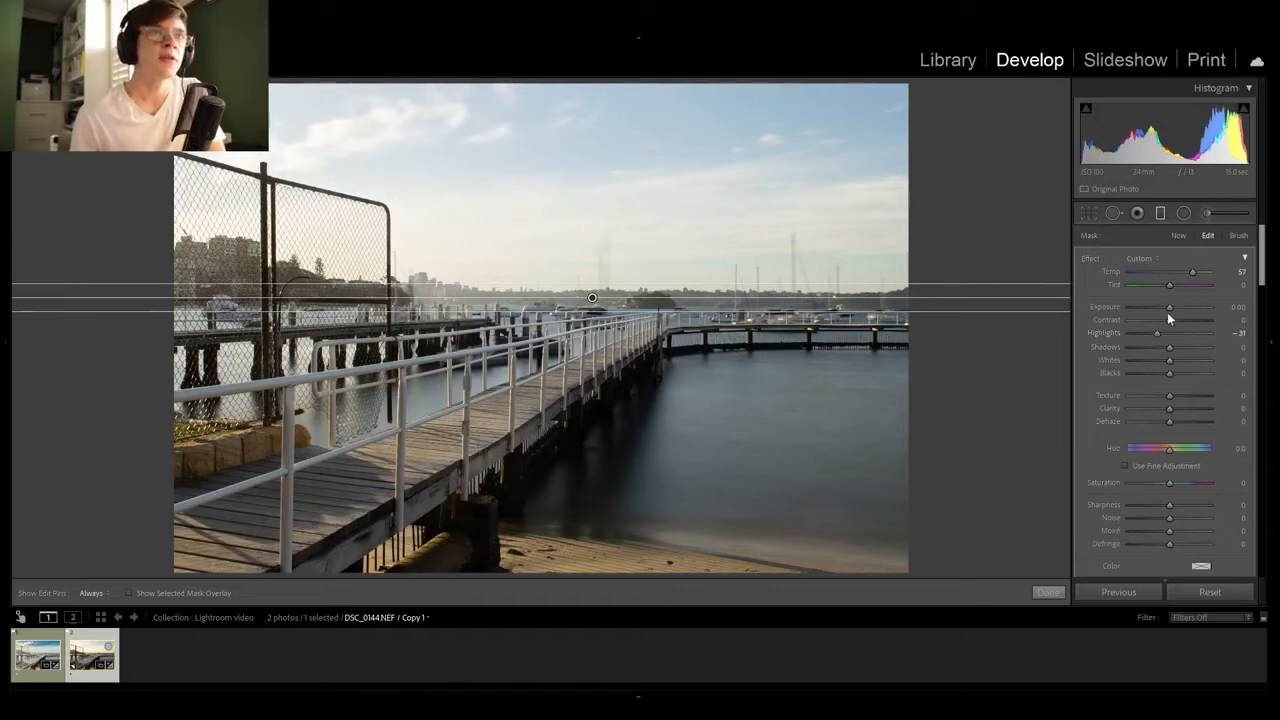
Step: Set the sky filter's Contrast to 69, Exposure to -0.66, Dehaze to 18 and Temp to 21
left_click_drag(1186, 326, 1163, 304)
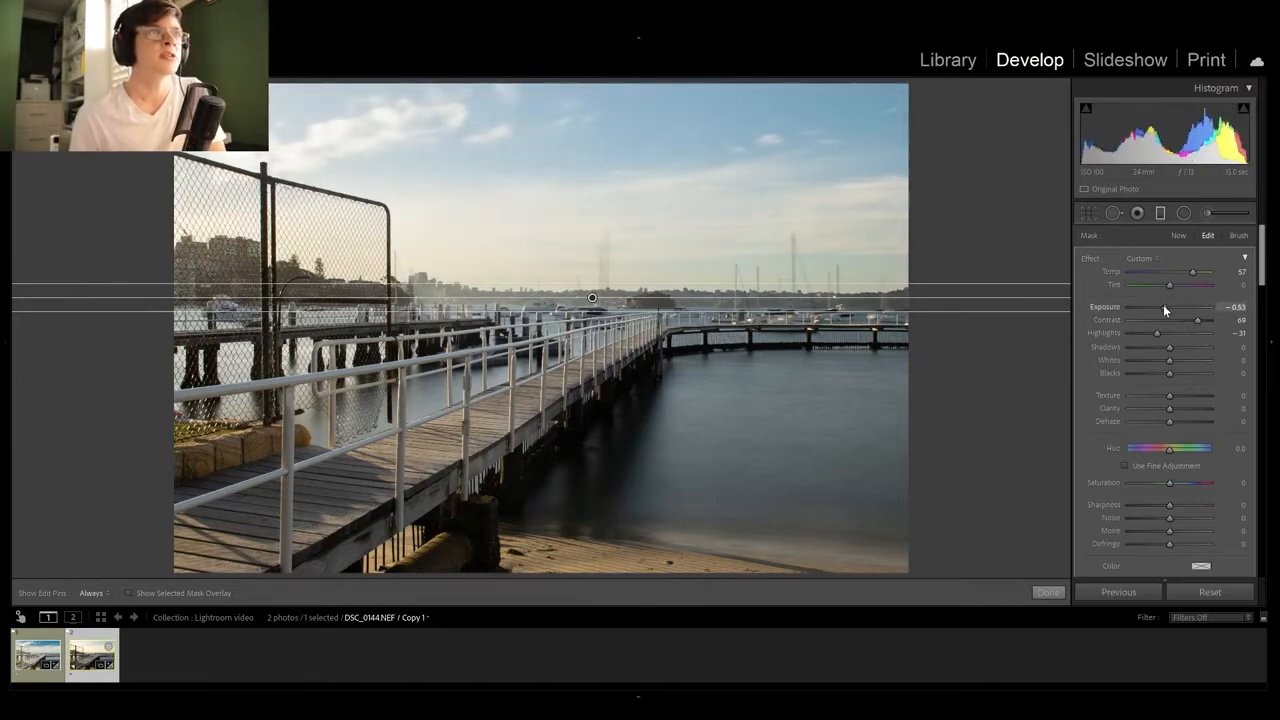
left_click_drag(1163, 304, 1162, 311)
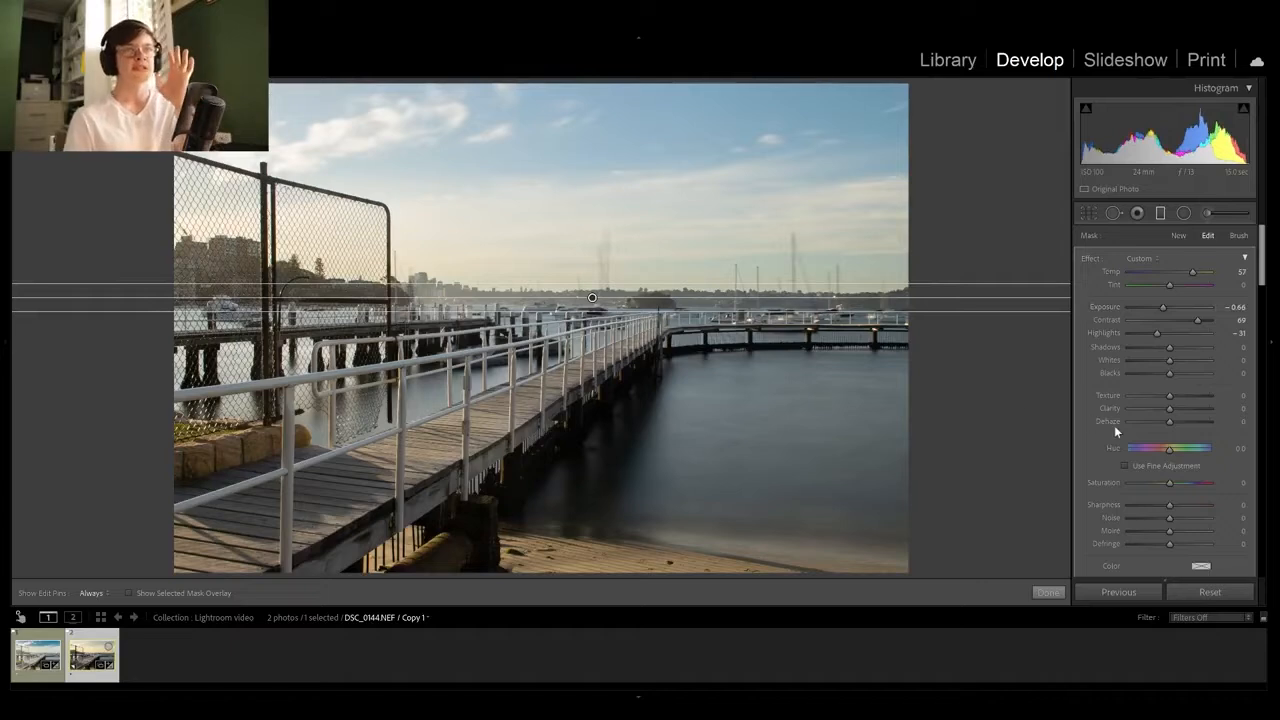
left_click_drag(1173, 422, 1182, 422)
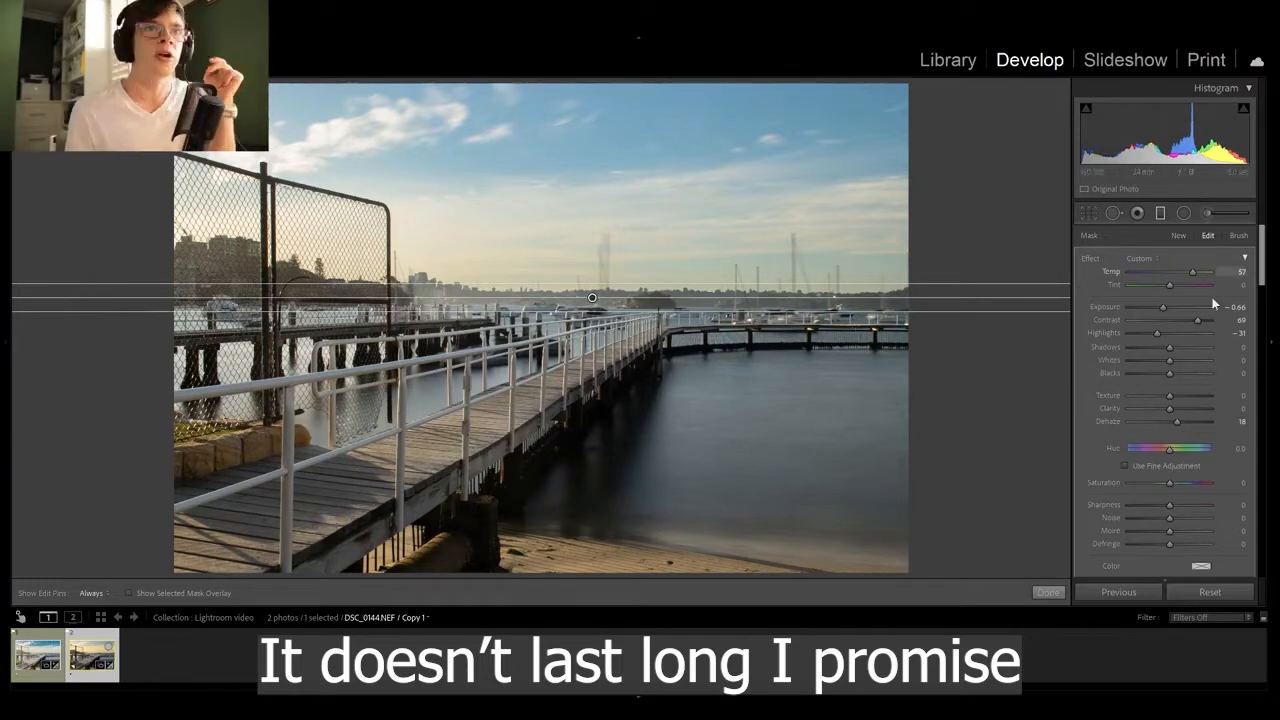
left_click_drag(1187, 272, 1176, 270)
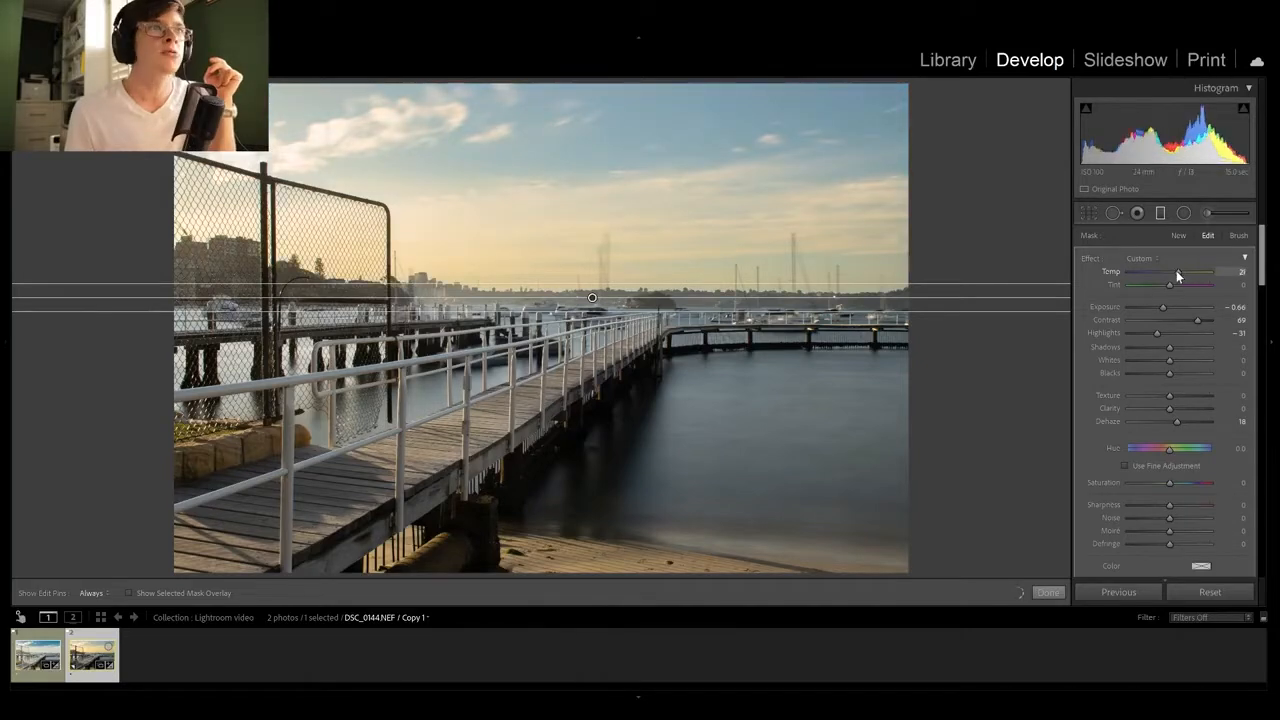
Step: Set the sky filter's Temp to -11
left_click_drag(1176, 270, 1165, 268)
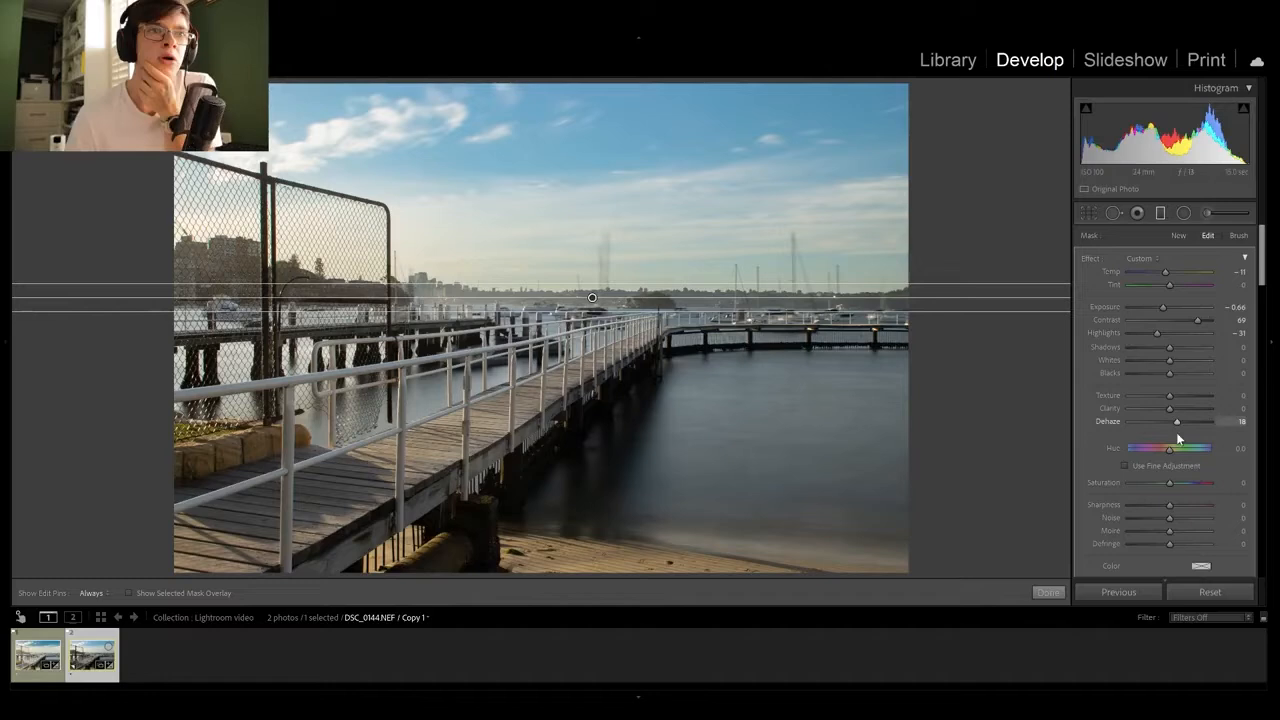
scroll(1176, 432, "down", 3)
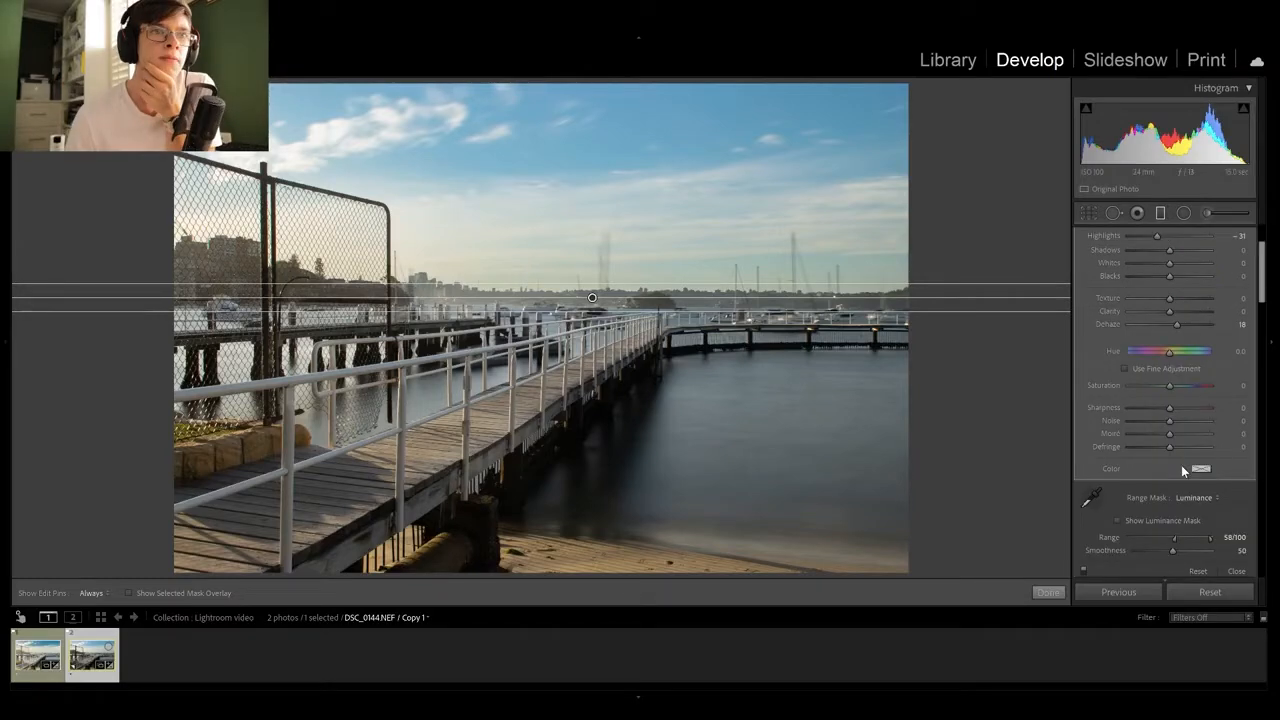
scroll(1181, 465, "up", 3)
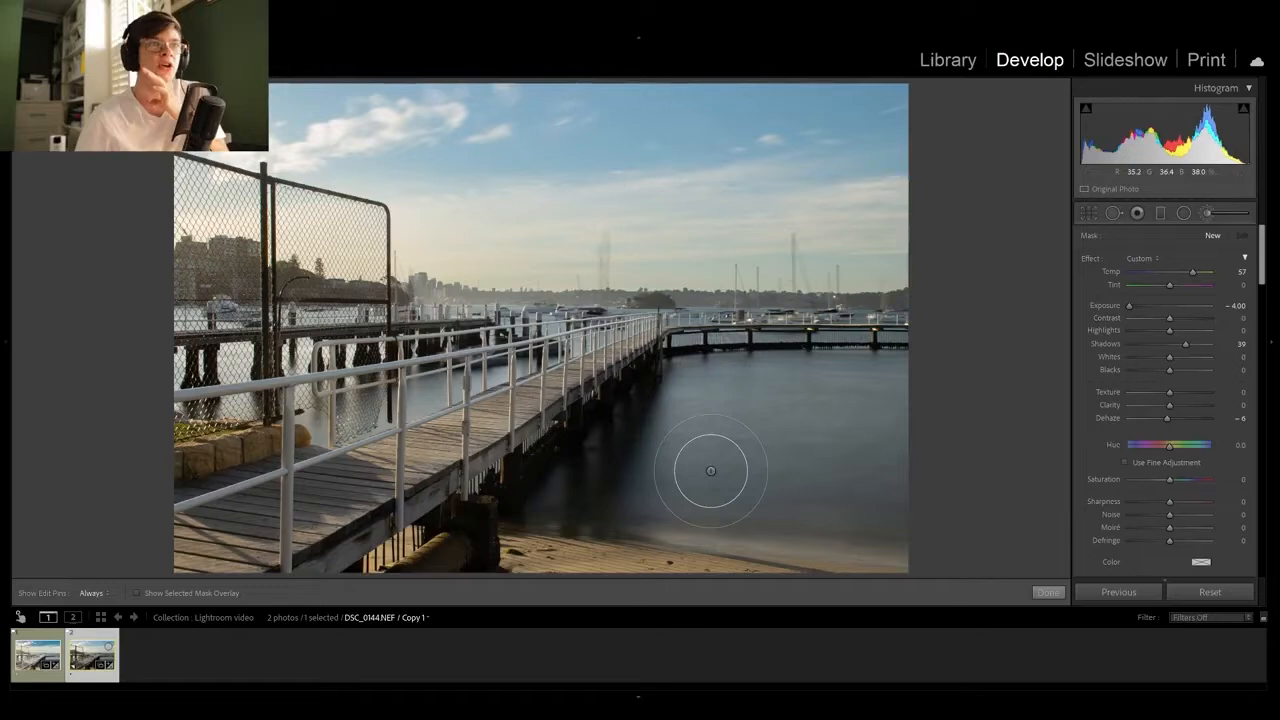
Step: Set the new adjustment brush's Feather to 27 and Flow to 54
scroll(1179, 497, "down", 3)
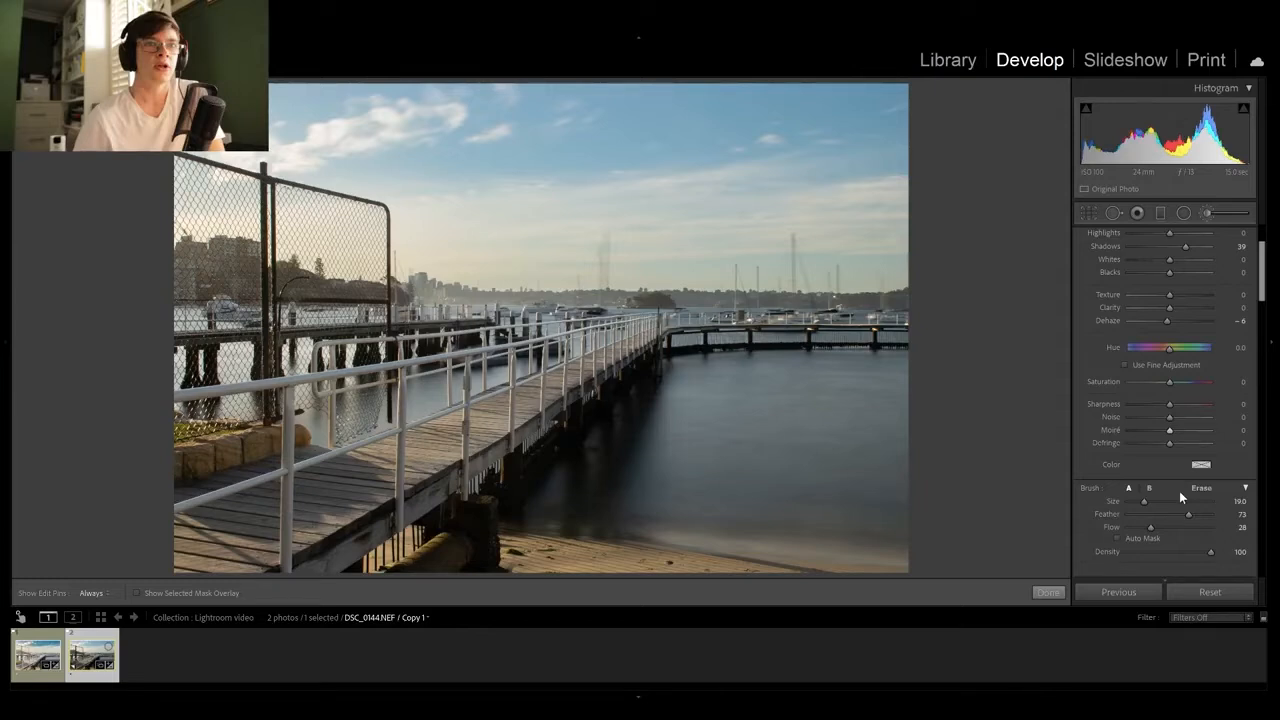
scroll(1179, 491, "down", 3)
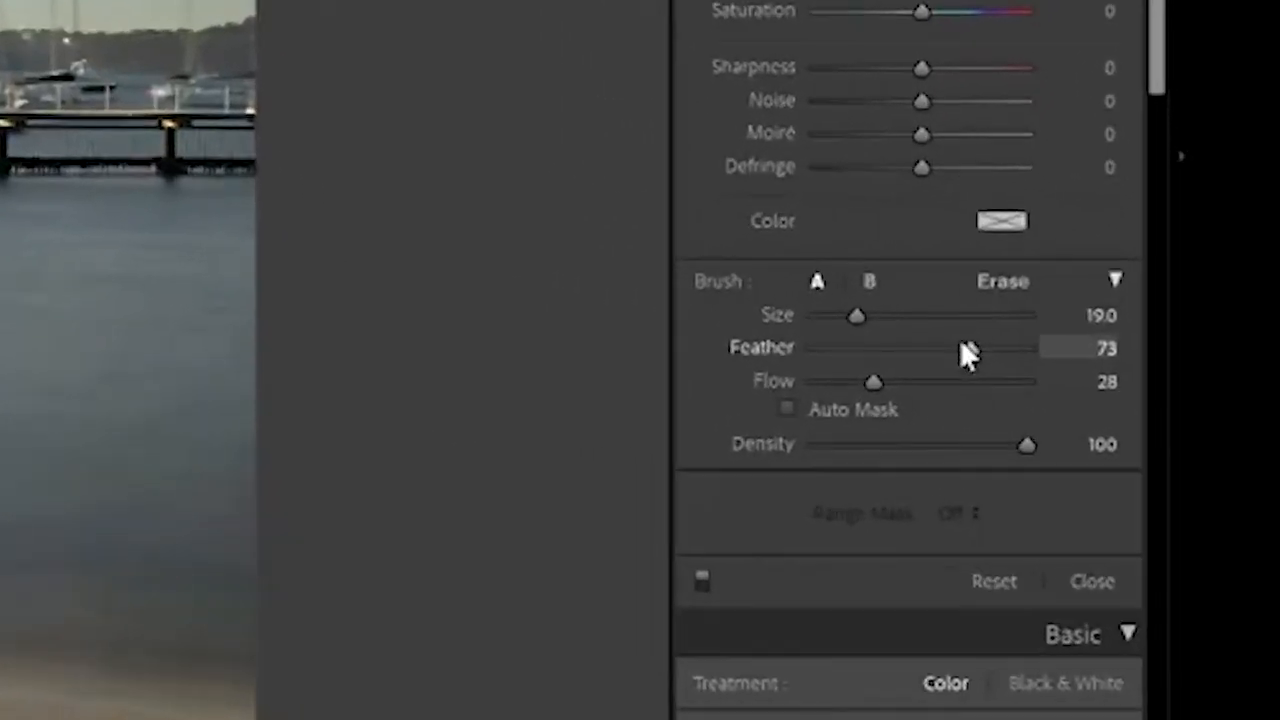
left_click_drag(961, 343, 856, 348)
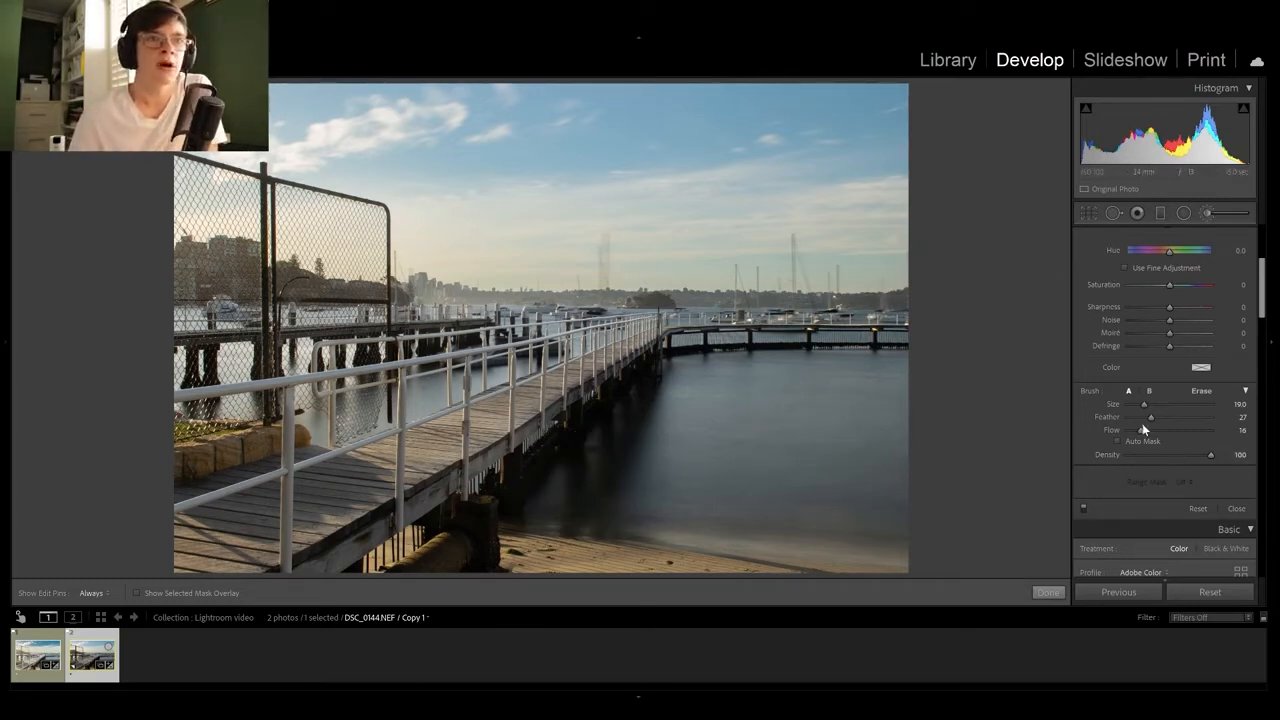
left_click(1170, 430)
Step: Paint the brush mask over the open water between the pier and the beach, with the mask overlay shown
mouse_move(840, 365)
left_mouse_down()
mouse_move(877, 466)
mouse_move(866, 449)
mouse_move(912, 478)
left_mouse_up()
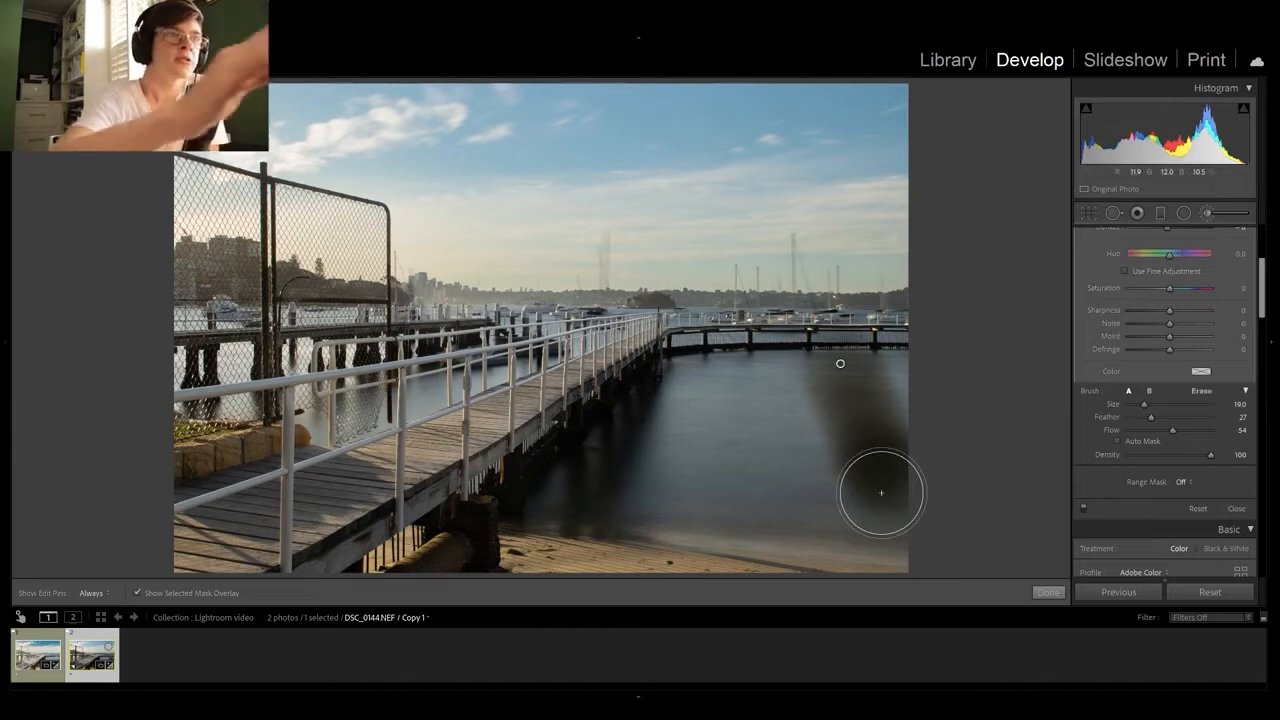
key("o")
mouse_move(880, 352)
left_mouse_down()
mouse_move(918, 444)
mouse_move(778, 449)
mouse_move(867, 467)
mouse_move(777, 488)
mouse_move(932, 523)
mouse_move(612, 464)
mouse_move(789, 476)
mouse_move(578, 476)
mouse_move(852, 458)
mouse_move(684, 418)
mouse_move(729, 402)
mouse_move(852, 402)
mouse_move(729, 374)
mouse_move(594, 431)
mouse_move(580, 463)
mouse_move(704, 486)
mouse_move(874, 491)
left_mouse_up()
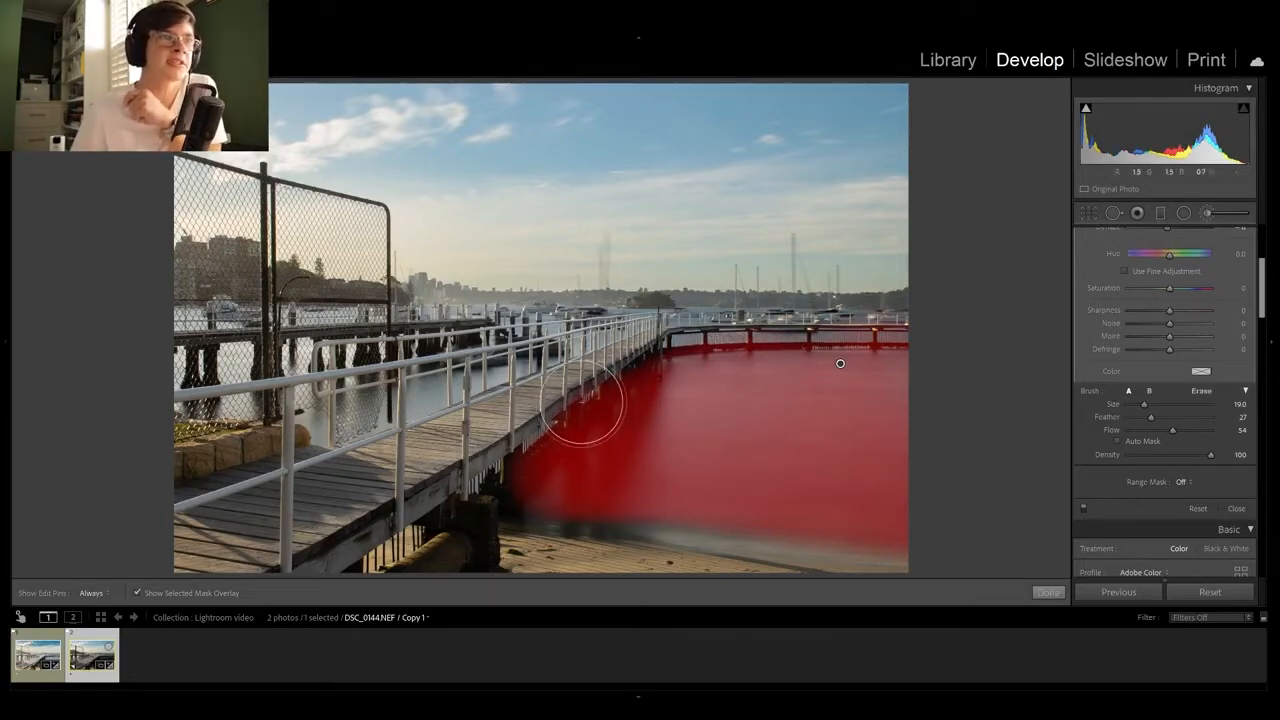
Step: Restrict the water brush mask with a Color range mask sampled from the middle of the water
left_click(1183, 481)
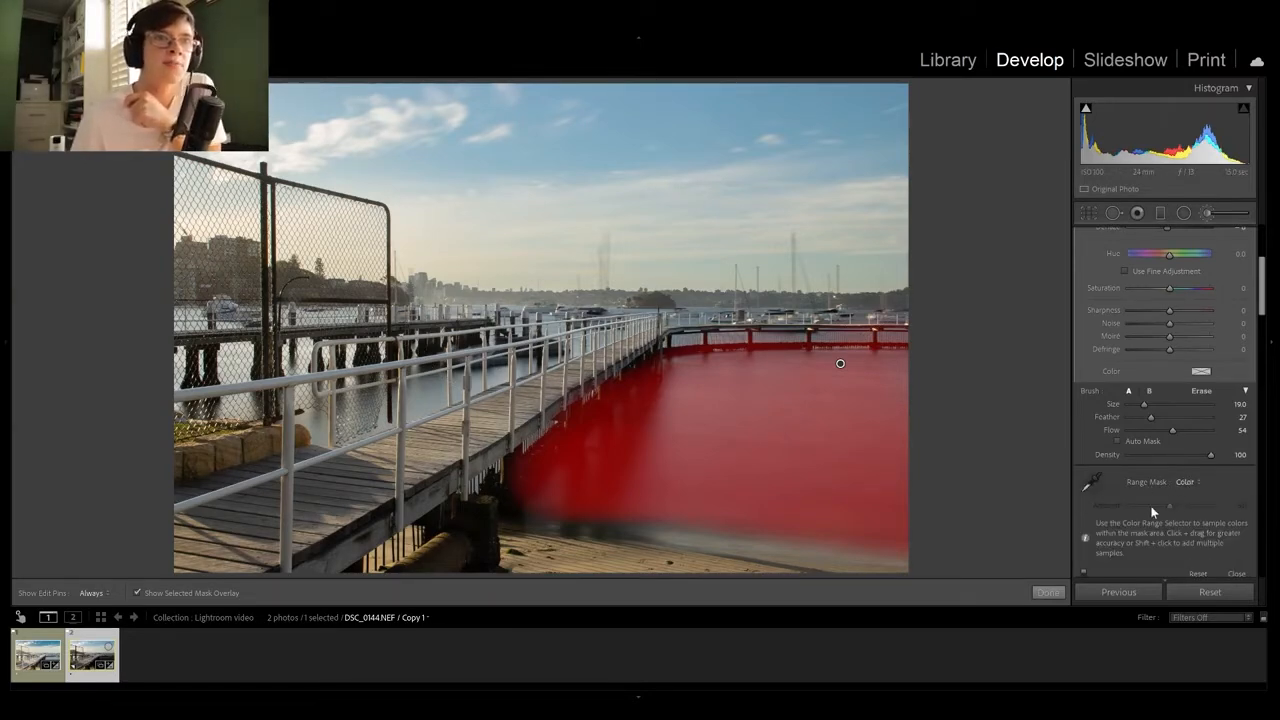
left_click(1097, 485)
left_click(765, 426)
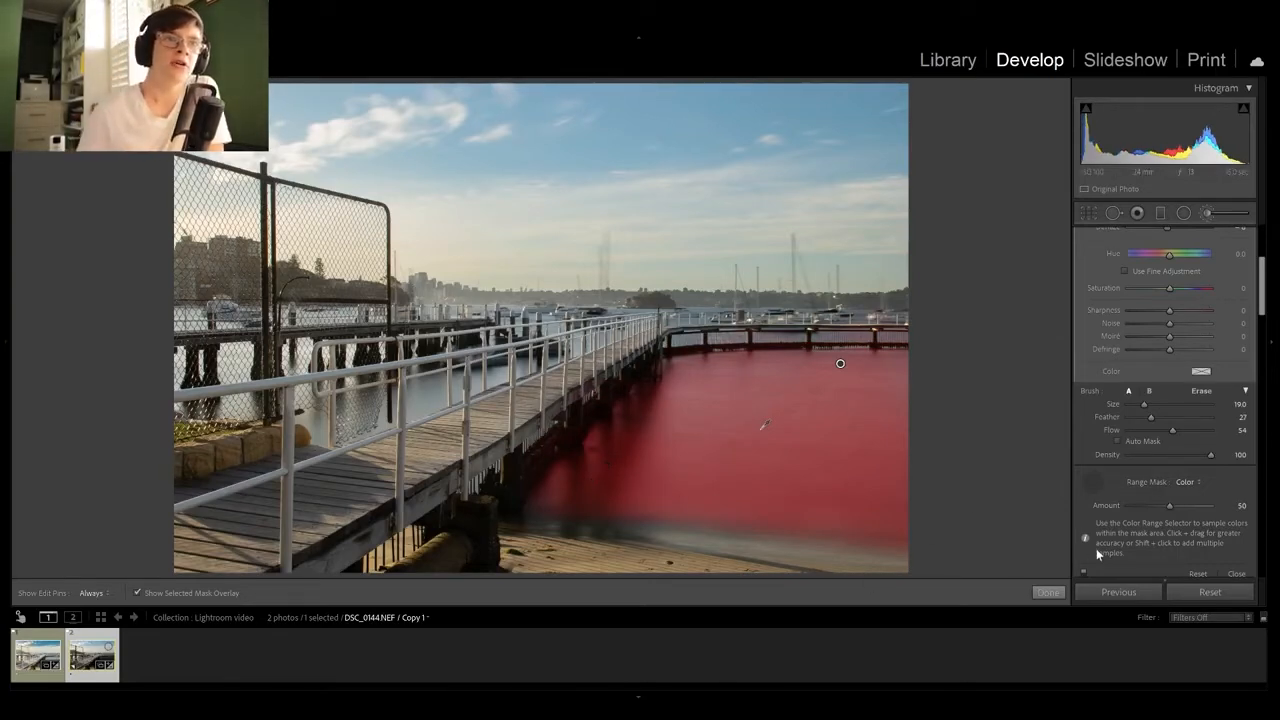
left_click(1094, 483)
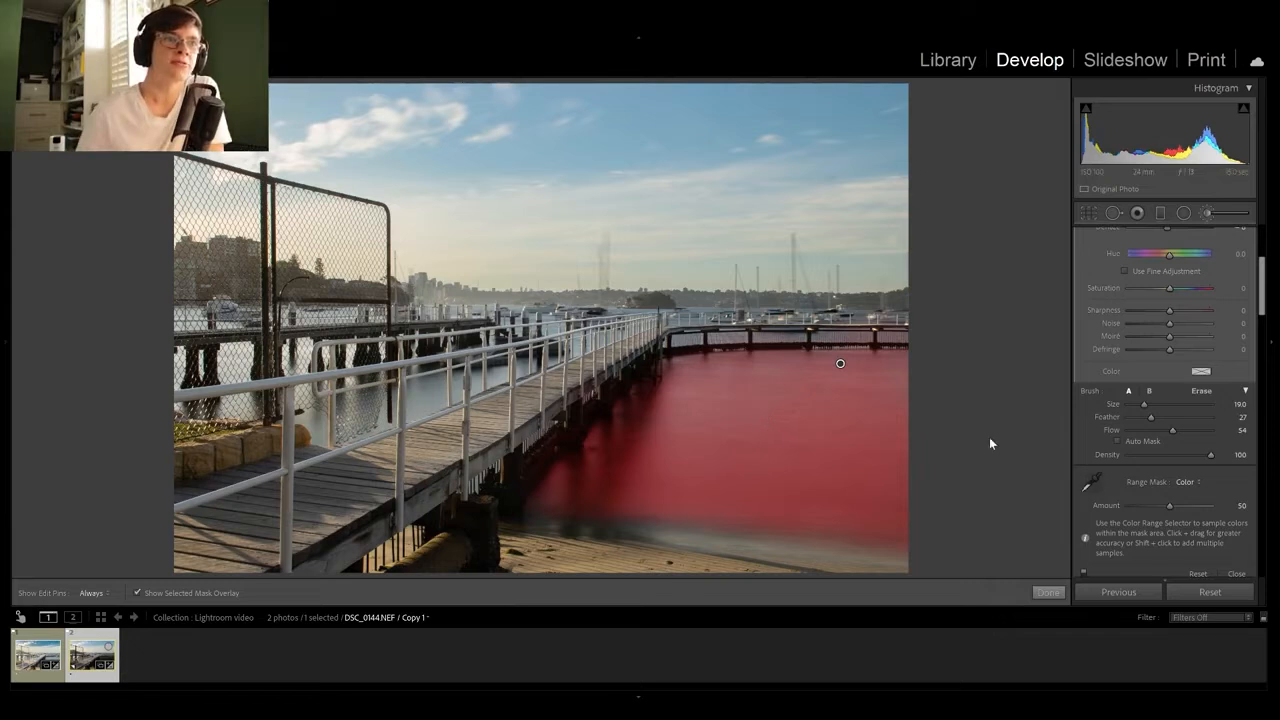
left_click(1094, 484)
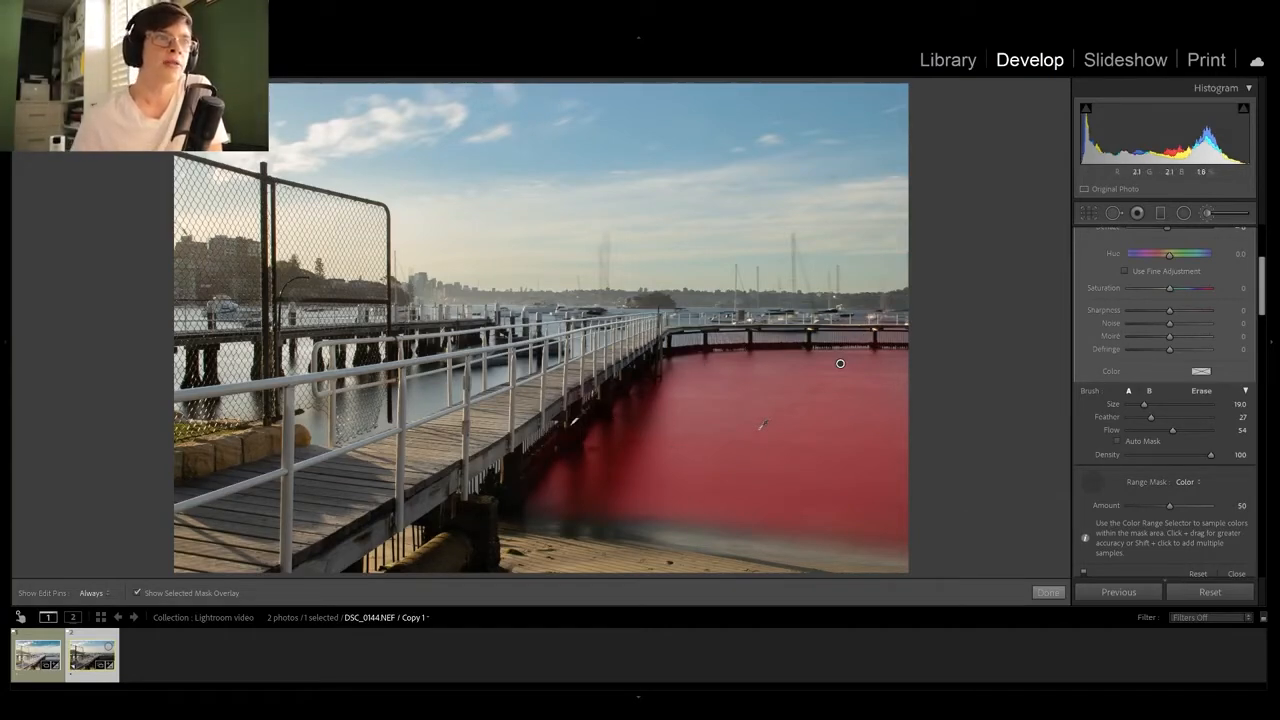
left_click(1092, 481)
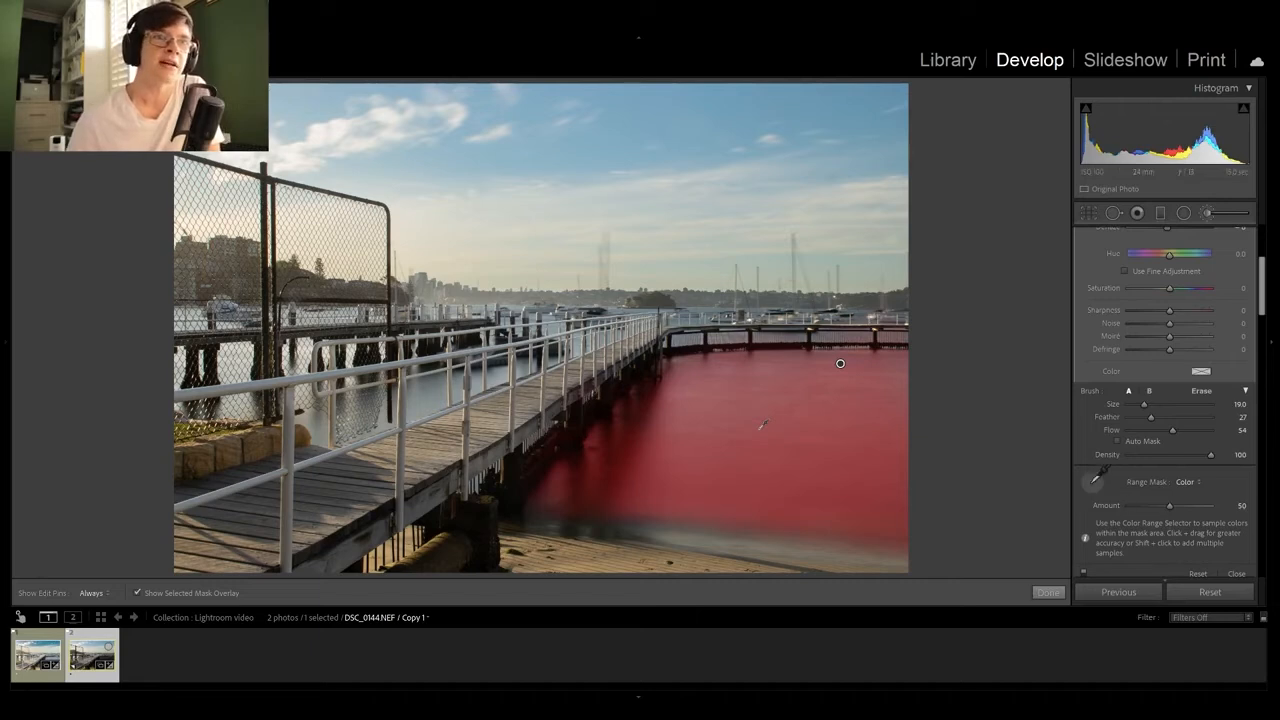
Step: Hide the mask overlay, reset the water brush's Exposure to 0.00 and set its Temp to -18
scroll(1180, 380, "up", 3)
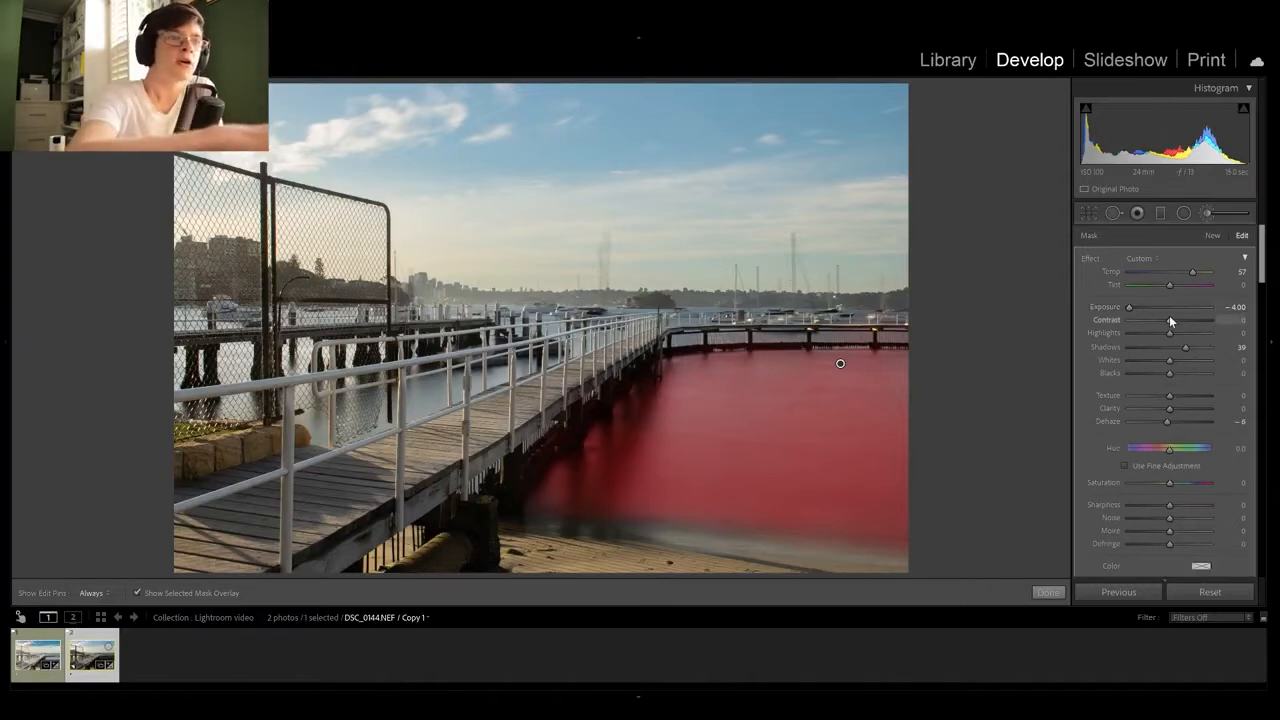
key("o")
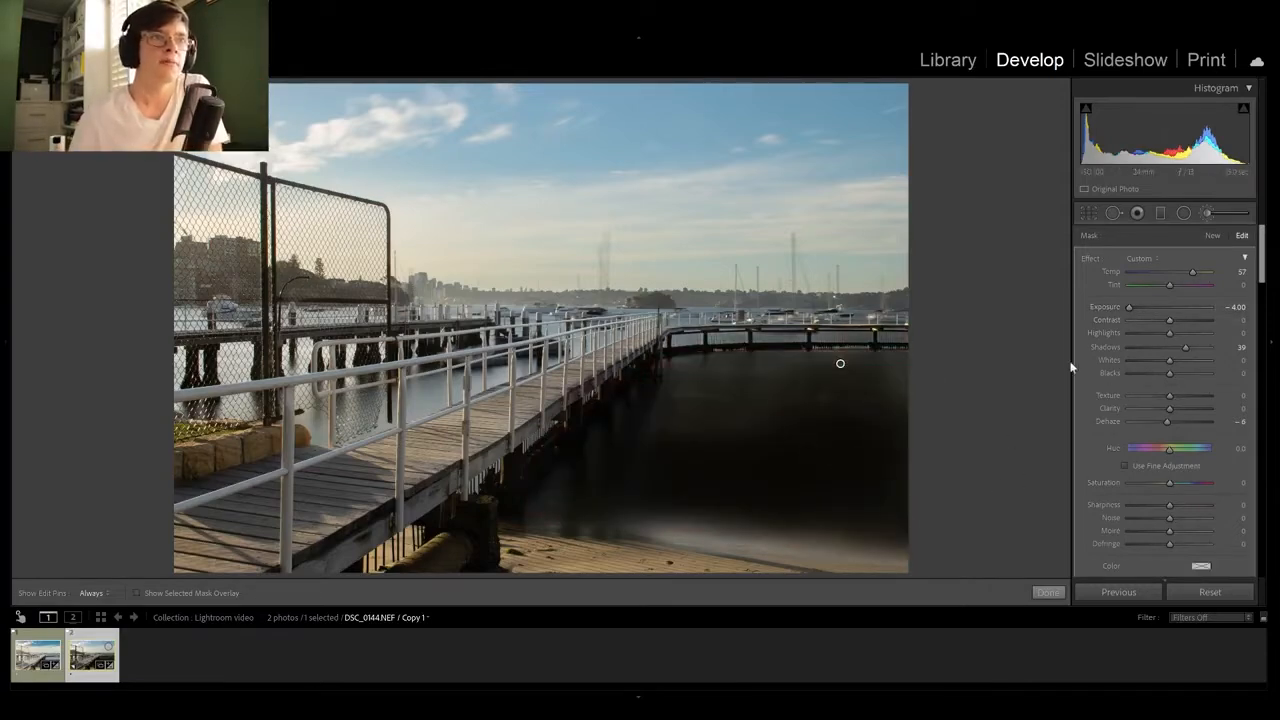
double_click(1100, 307)
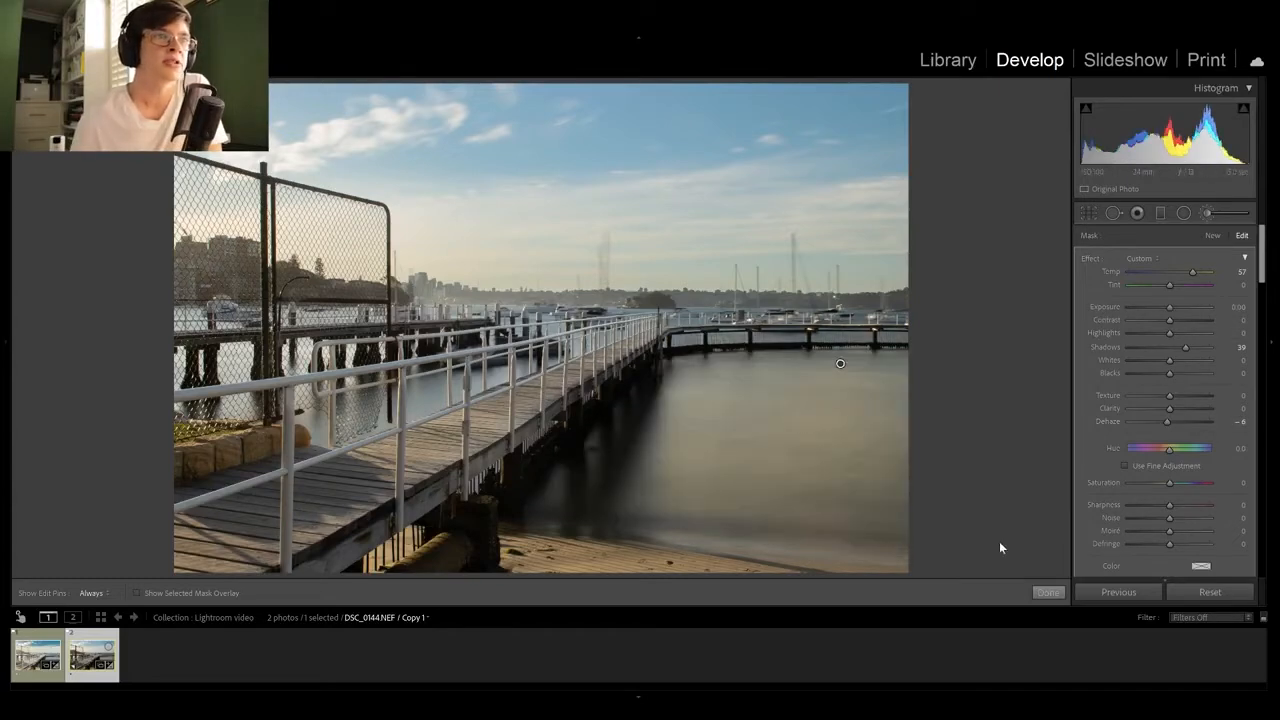
left_click_drag(1195, 272, 1170, 270)
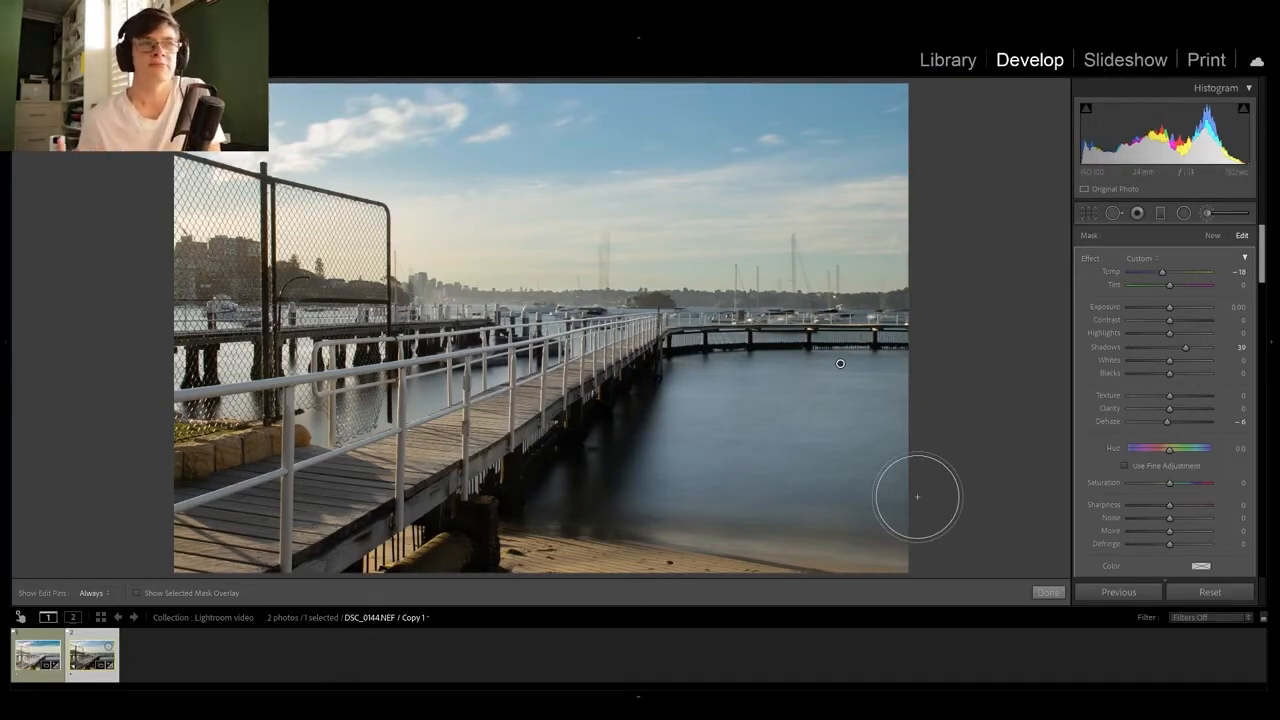
Step: Set the water brush's Contrast to 10, Shadows to 54 and Dehaze to 12
scroll(917, 497, "up", 1)
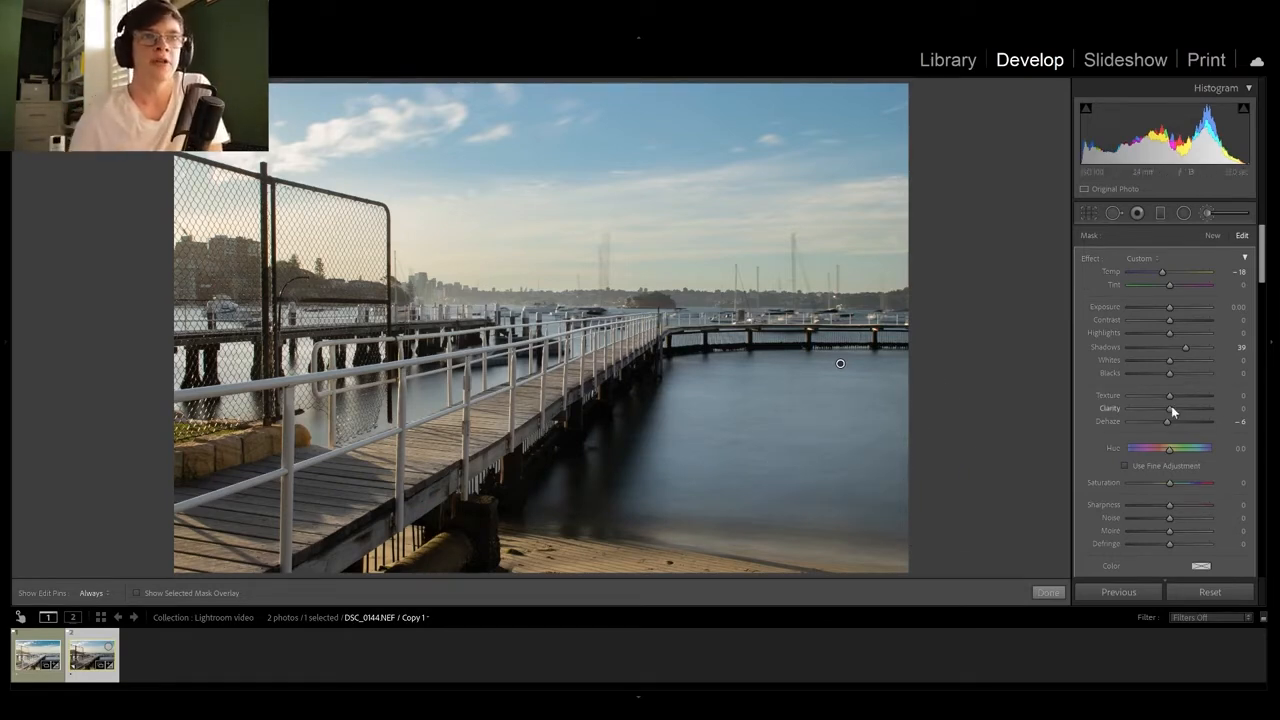
left_click_drag(1171, 322, 1192, 352)
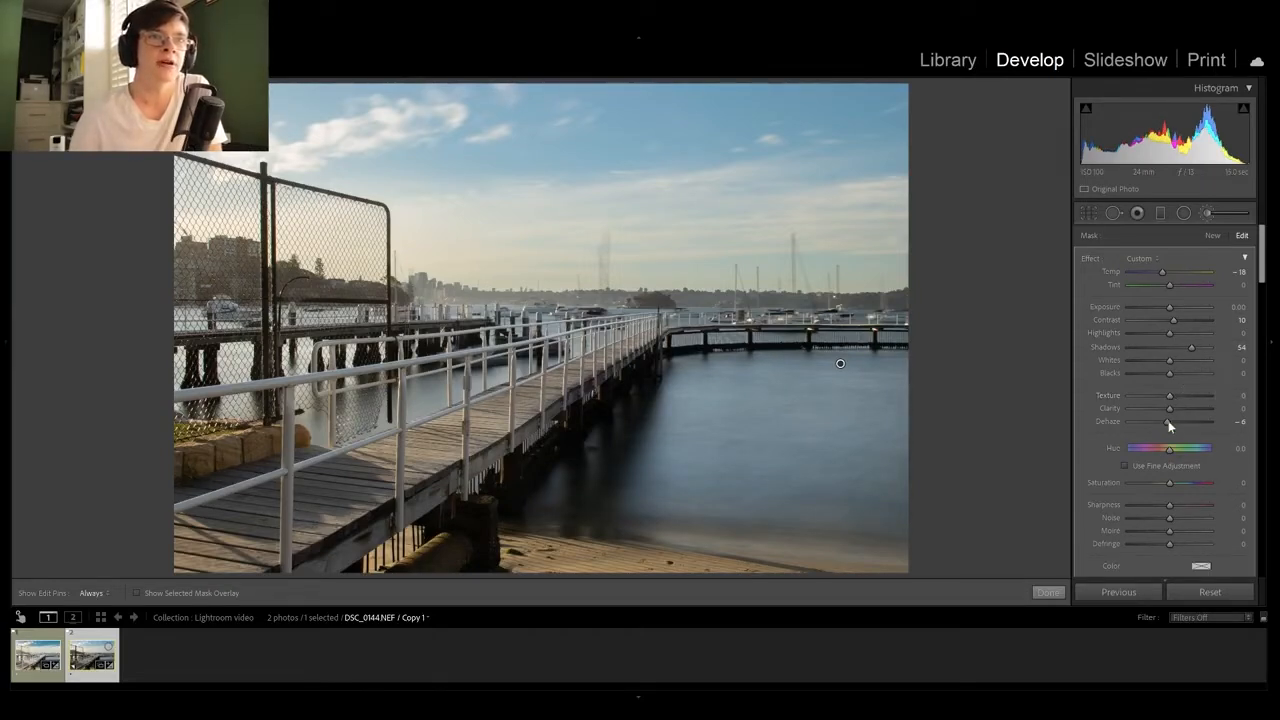
left_click_drag(1165, 421, 1173, 423)
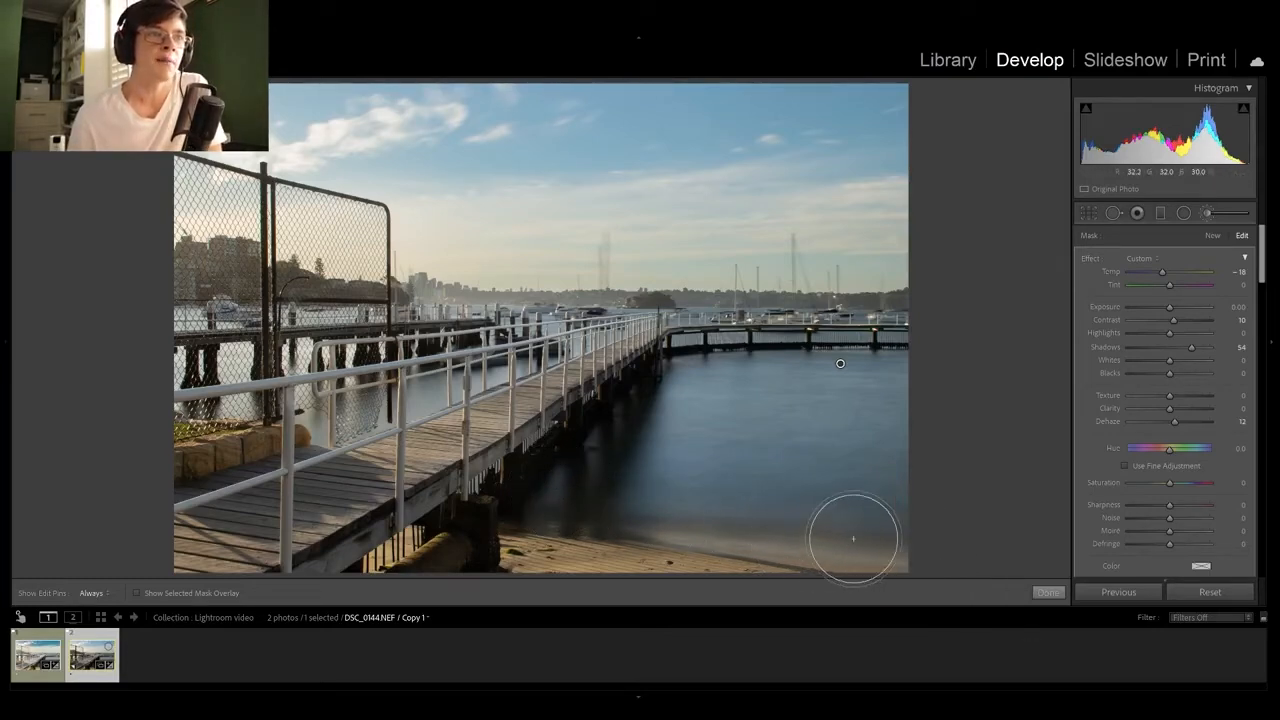
Step: Set the water brush's Temp to -34 and, after trying Saturation at 18, reset Saturation to 0
left_click_drag(1170, 484, 1176, 486)
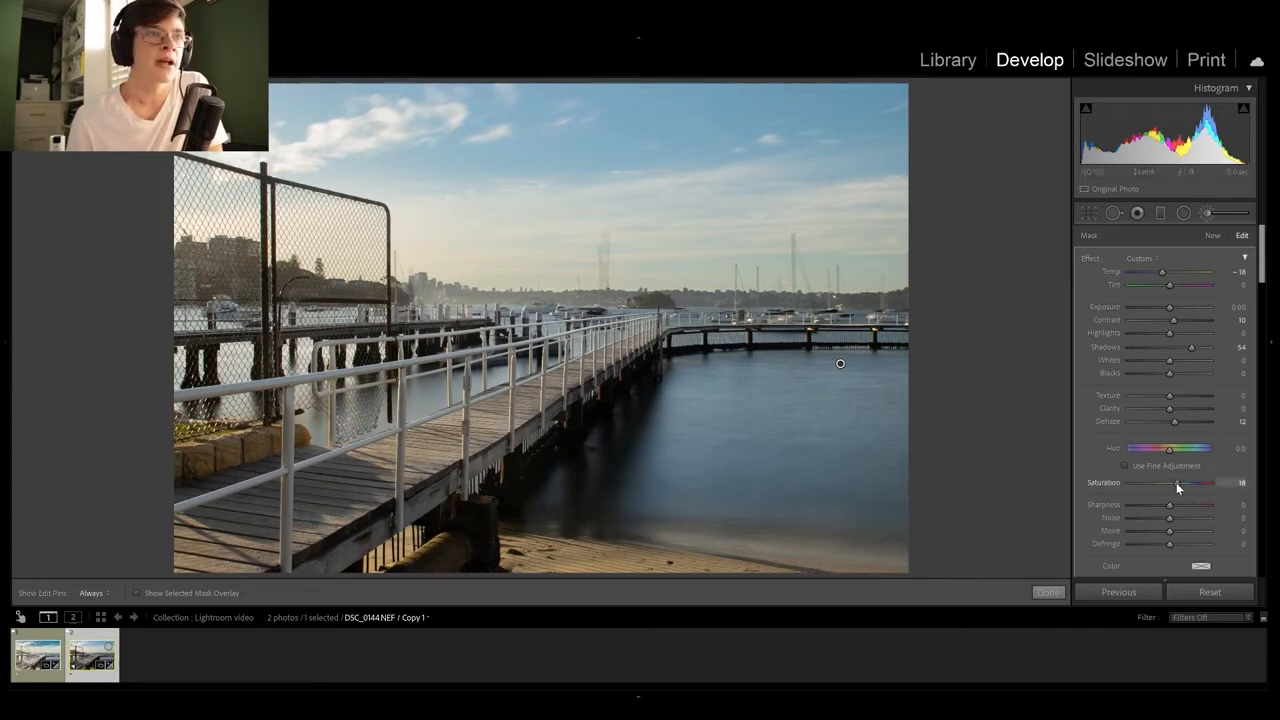
mouse_move(1168, 272)
left_mouse_down()
mouse_move(1201, 281)
mouse_move(1156, 272)
left_mouse_up()
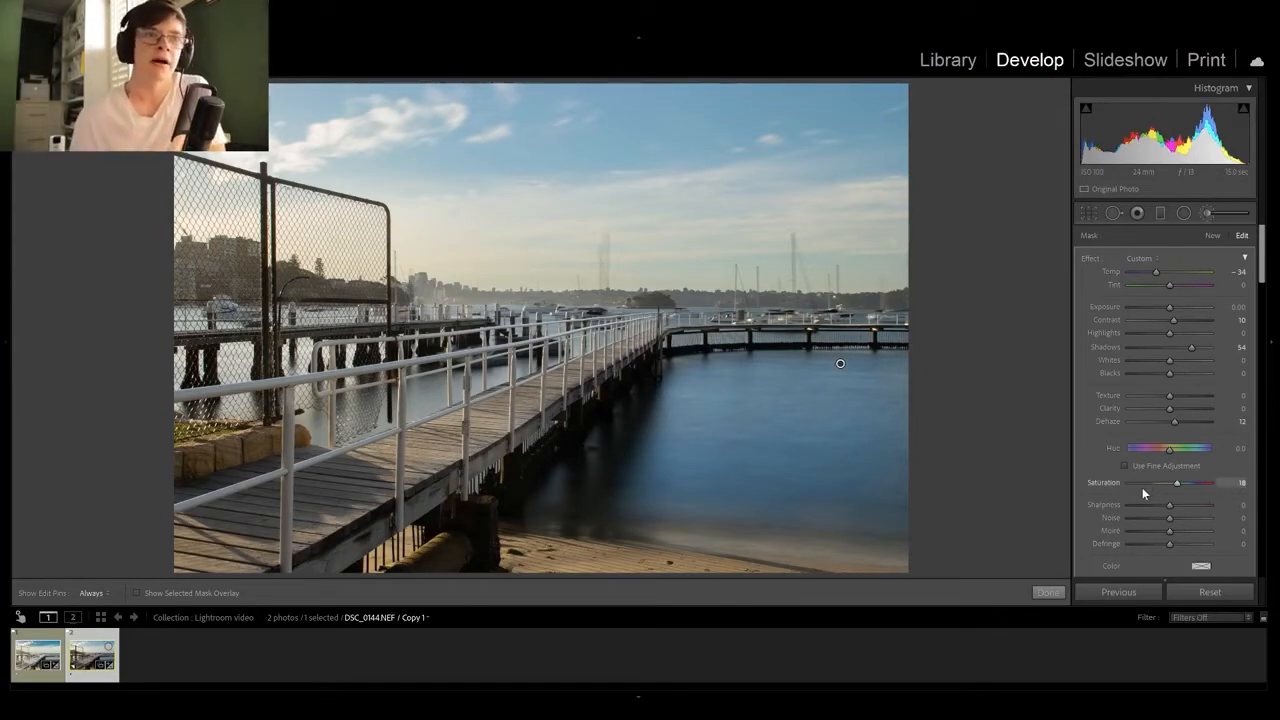
double_click(1100, 481)
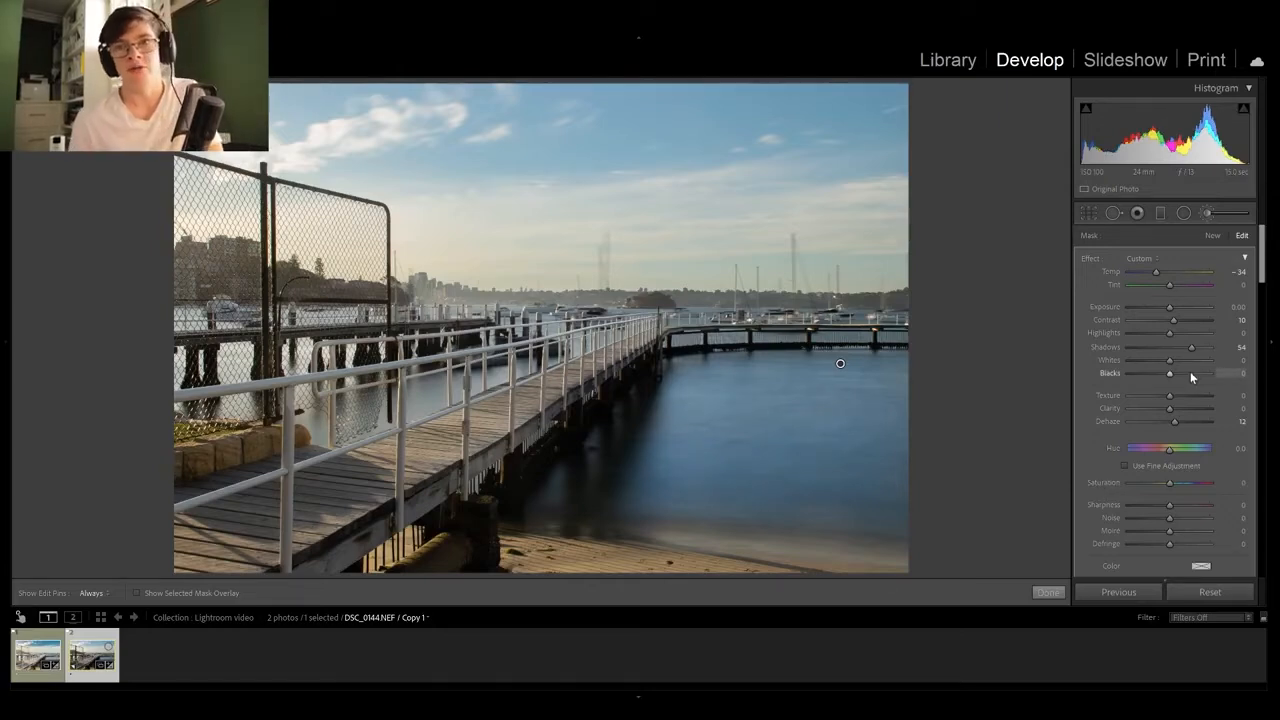
left_click(1048, 593)
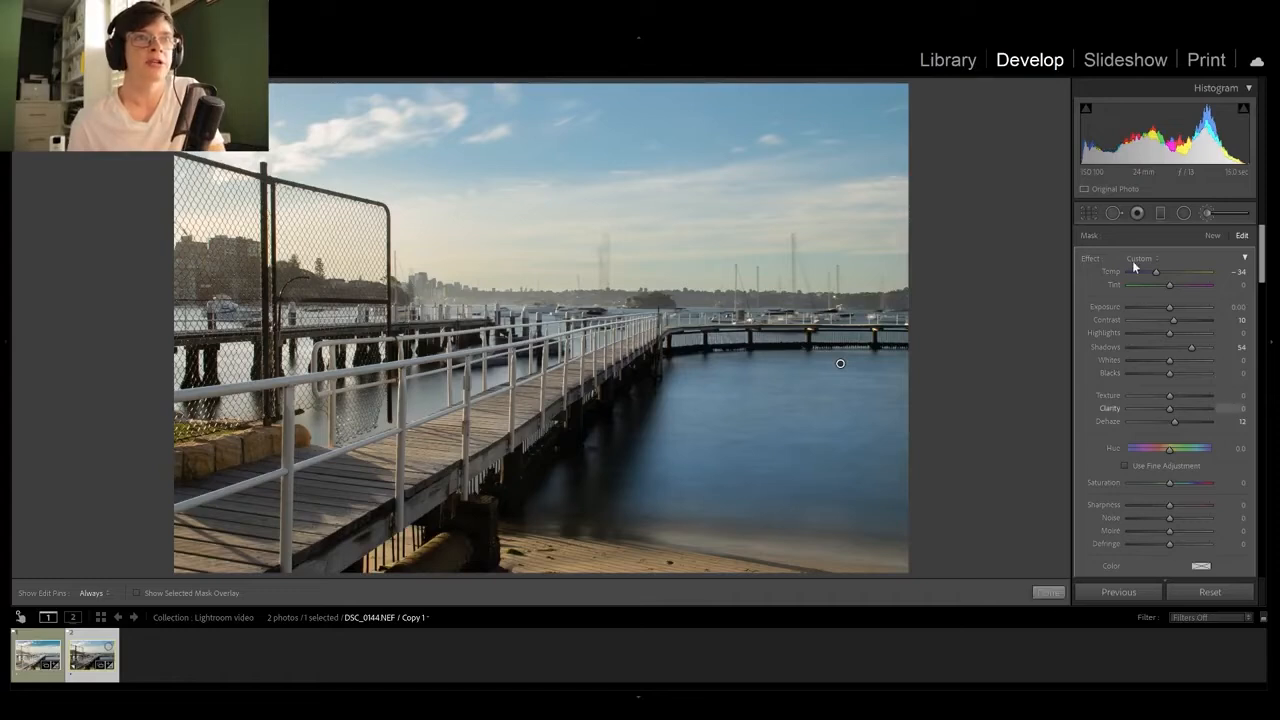
left_click(1210, 214)
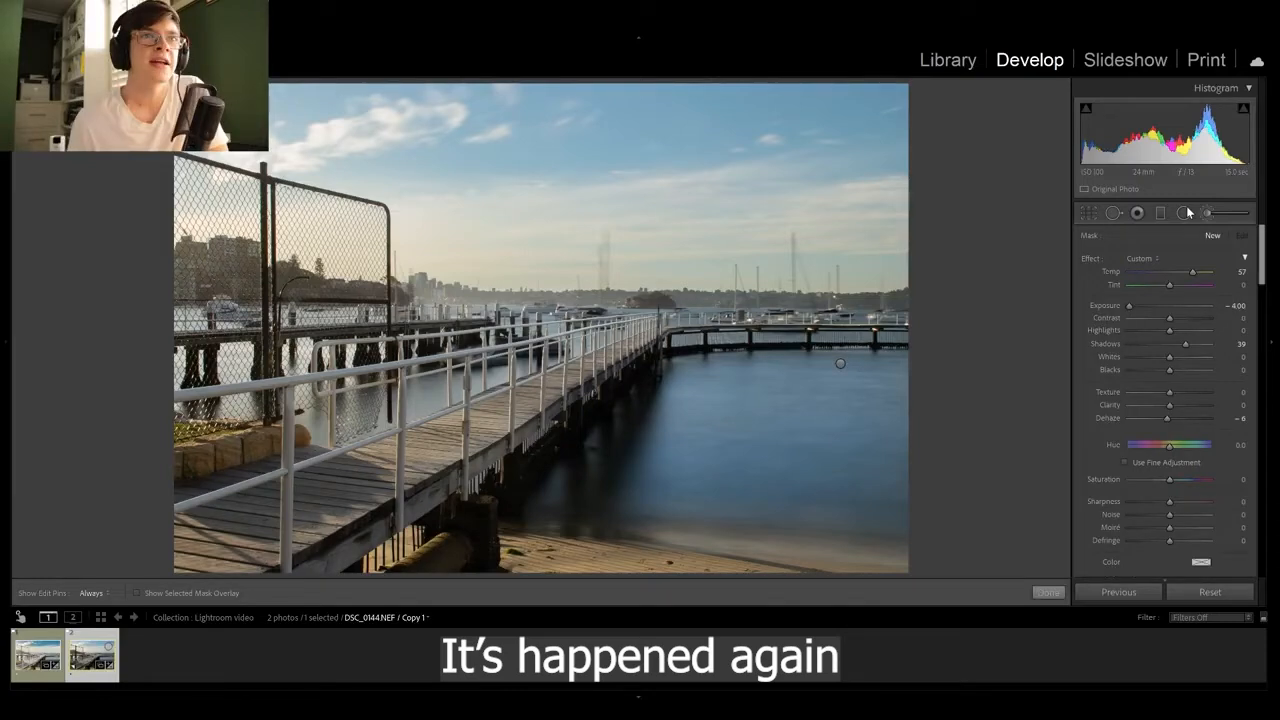
scroll(1188, 419, "down", 3)
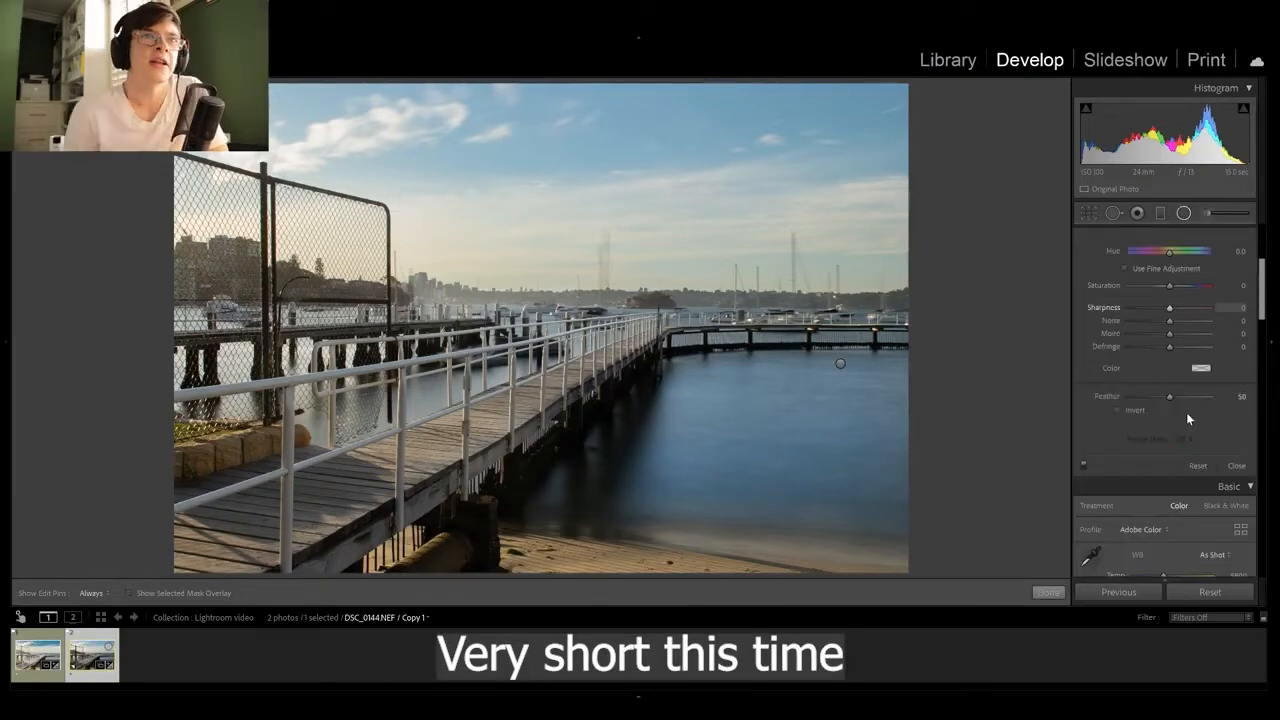
scroll(1186, 412, "up", 3)
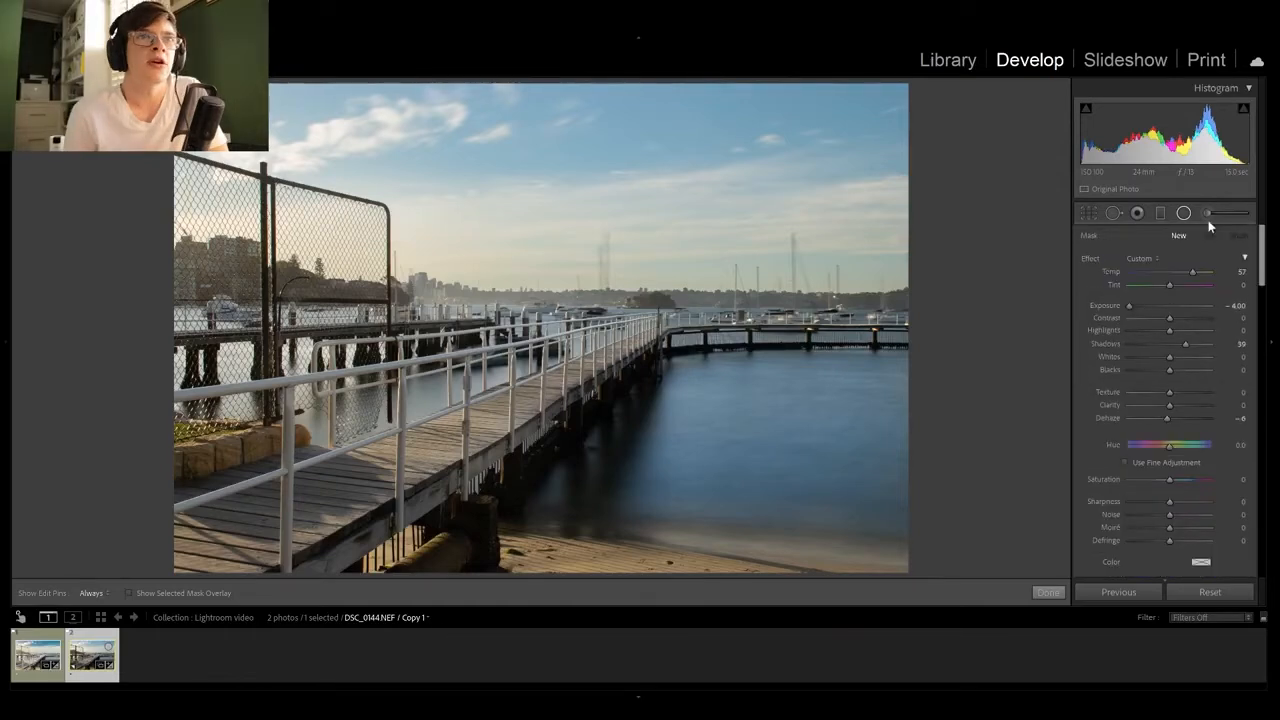
Step: Start a new adjustment brush with zeroed sliders and paint the shadowed water beside the pier, with the mask overlay shown
left_click(1207, 215)
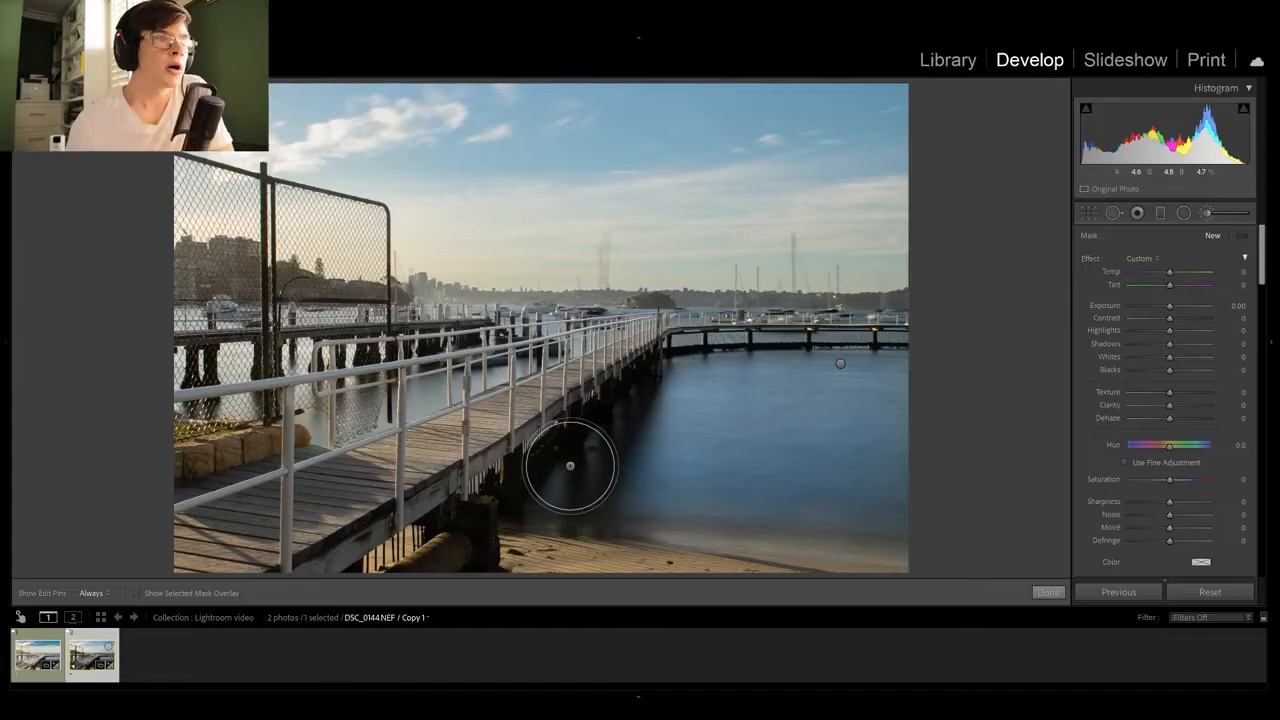
key("o")
mouse_move(552, 494)
left_mouse_down()
mouse_move(599, 475)
mouse_move(643, 381)
mouse_move(524, 486)
mouse_move(611, 498)
mouse_move(609, 408)
mouse_move(600, 439)
mouse_move(507, 485)
mouse_move(510, 464)
mouse_move(657, 359)
mouse_move(624, 414)
mouse_move(525, 495)
left_mouse_up()
key("h")
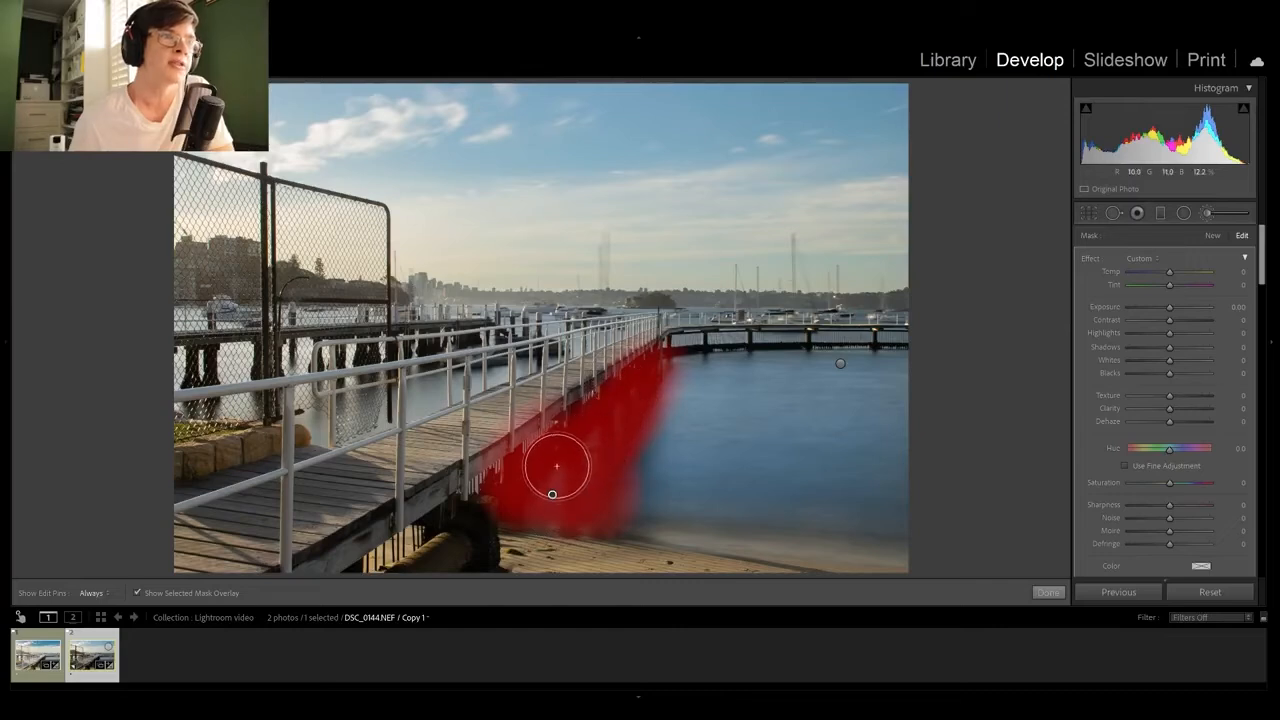
mouse_move(577, 410)
left_mouse_down()
mouse_move(638, 365)
mouse_move(649, 422)
mouse_move(637, 523)
mouse_move(622, 513)
mouse_move(629, 452)
mouse_move(657, 387)
mouse_move(610, 500)
left_mouse_up()
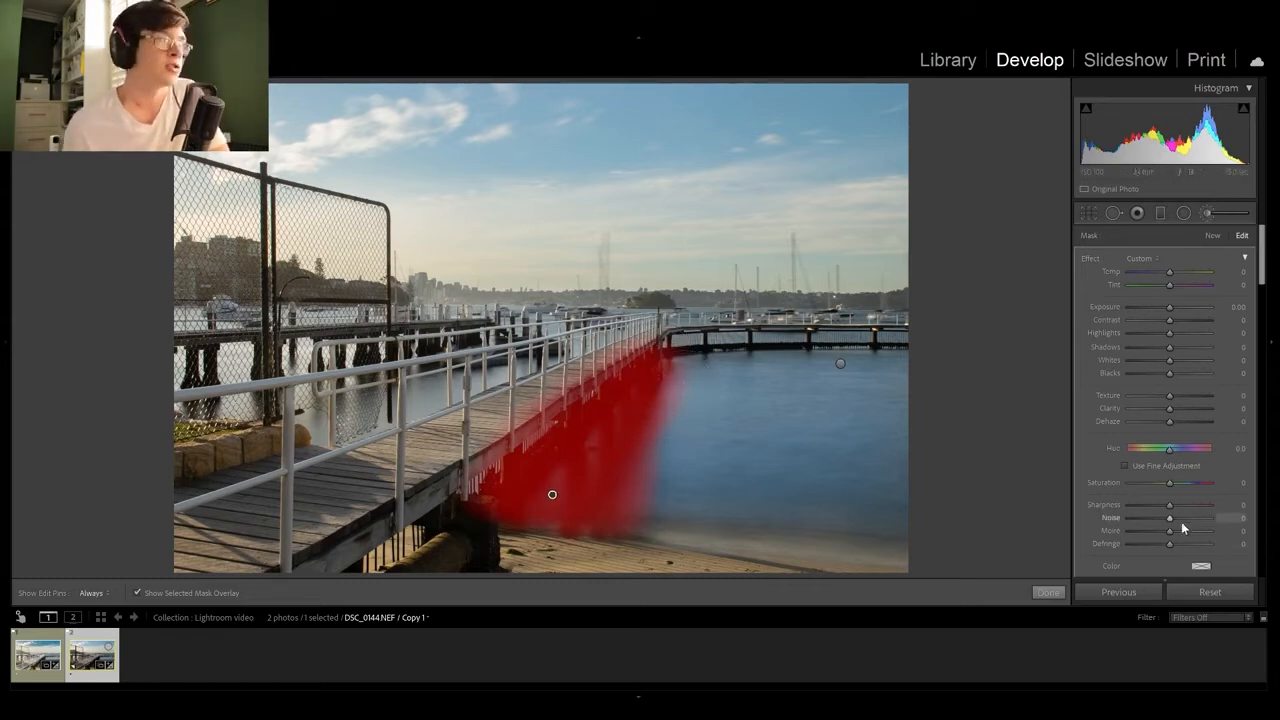
Step: Apply a Luminance range mask to the shadow brush, show the luminance mask and set its Range to 0/27
scroll(1168, 503, "down", 2)
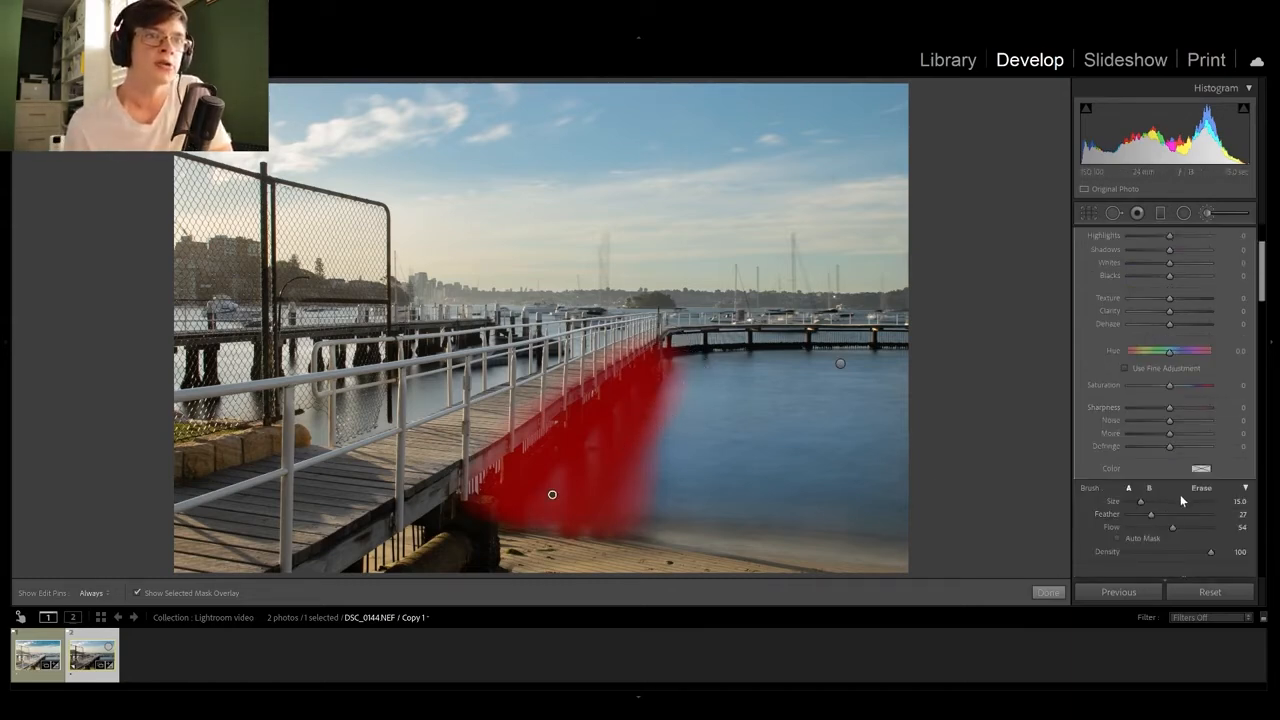
scroll(1180, 494, "down", 2)
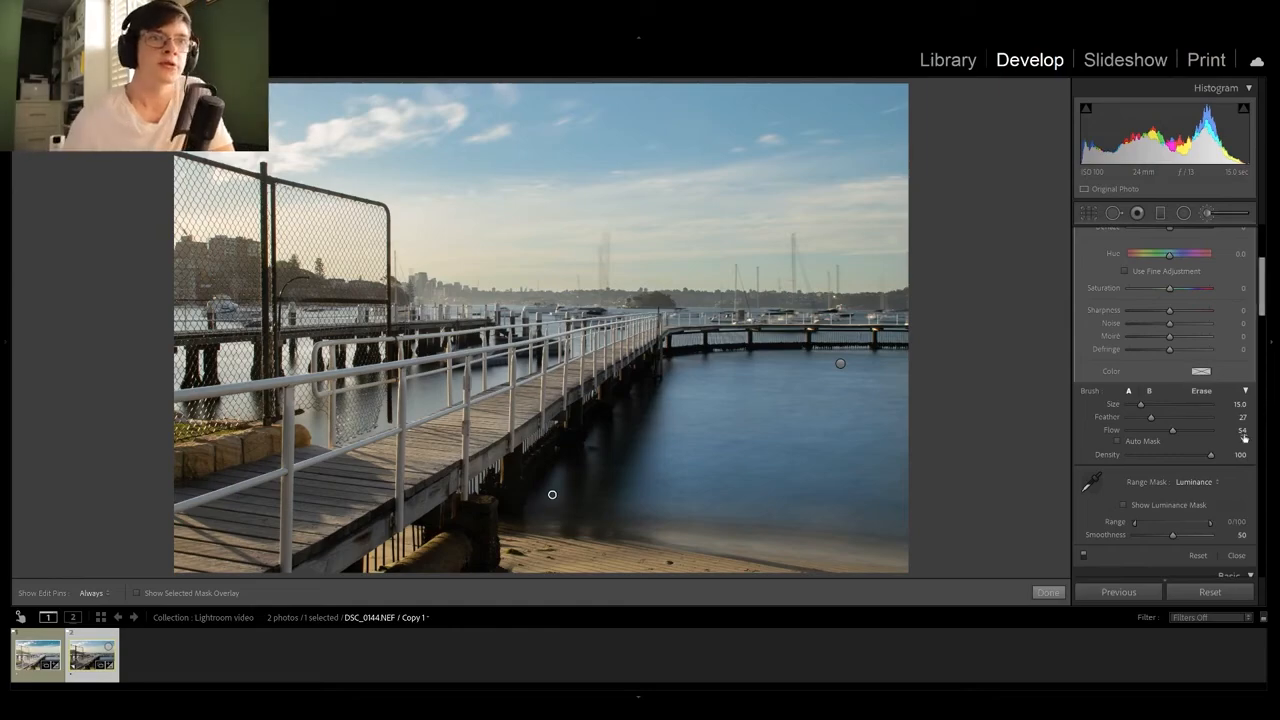
left_click(1200, 508)
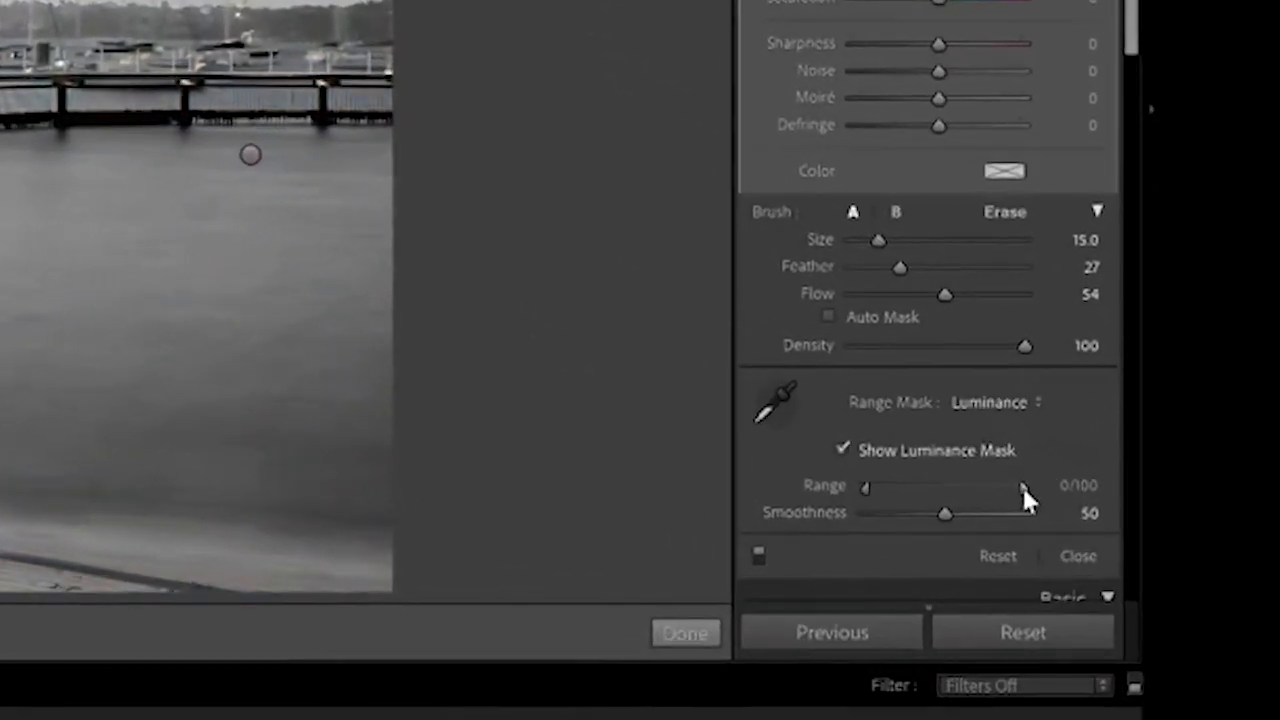
left_click_drag(1160, 512, 1110, 513)
left_click_drag(1025, 518, 995, 512)
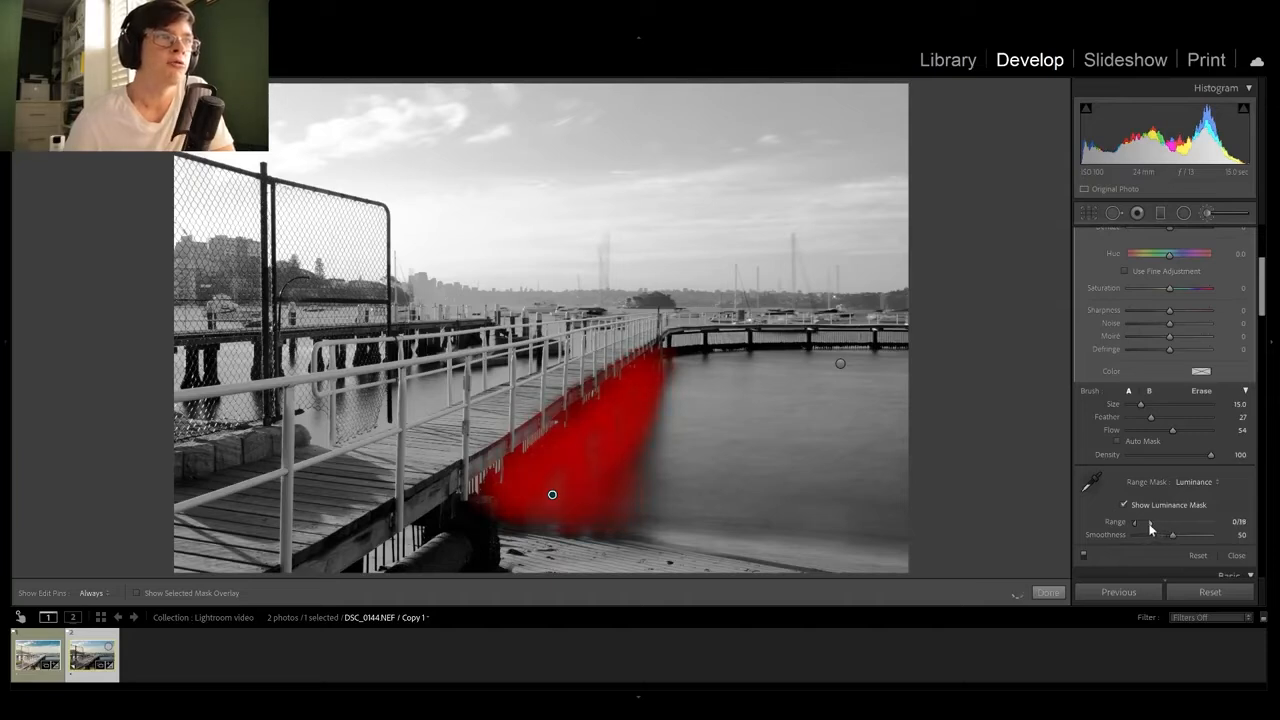
mouse_move(1159, 524)
left_mouse_down()
mouse_move(1260, 530)
mouse_move(1156, 537)
left_mouse_up()
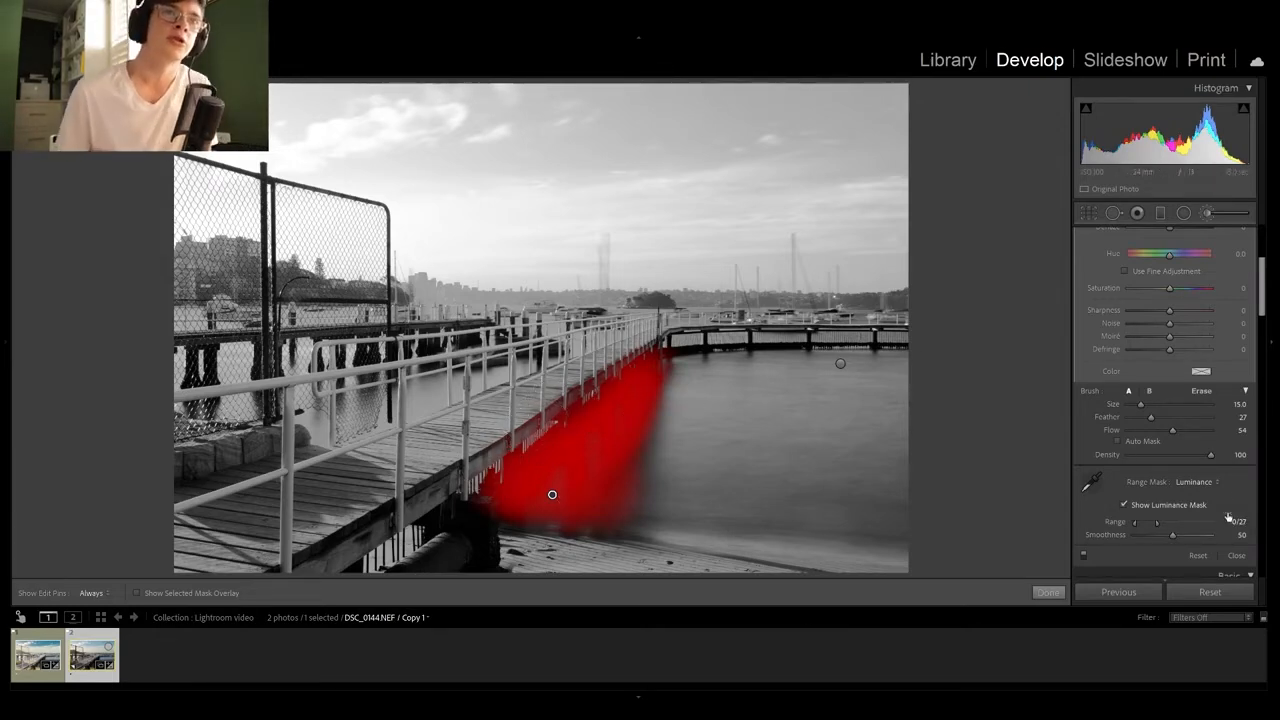
Step: Erase excess shadow-brush mask along the pier's edge with the erase Flow at 35, and raise the brush's Shadows
left_click(1201, 391)
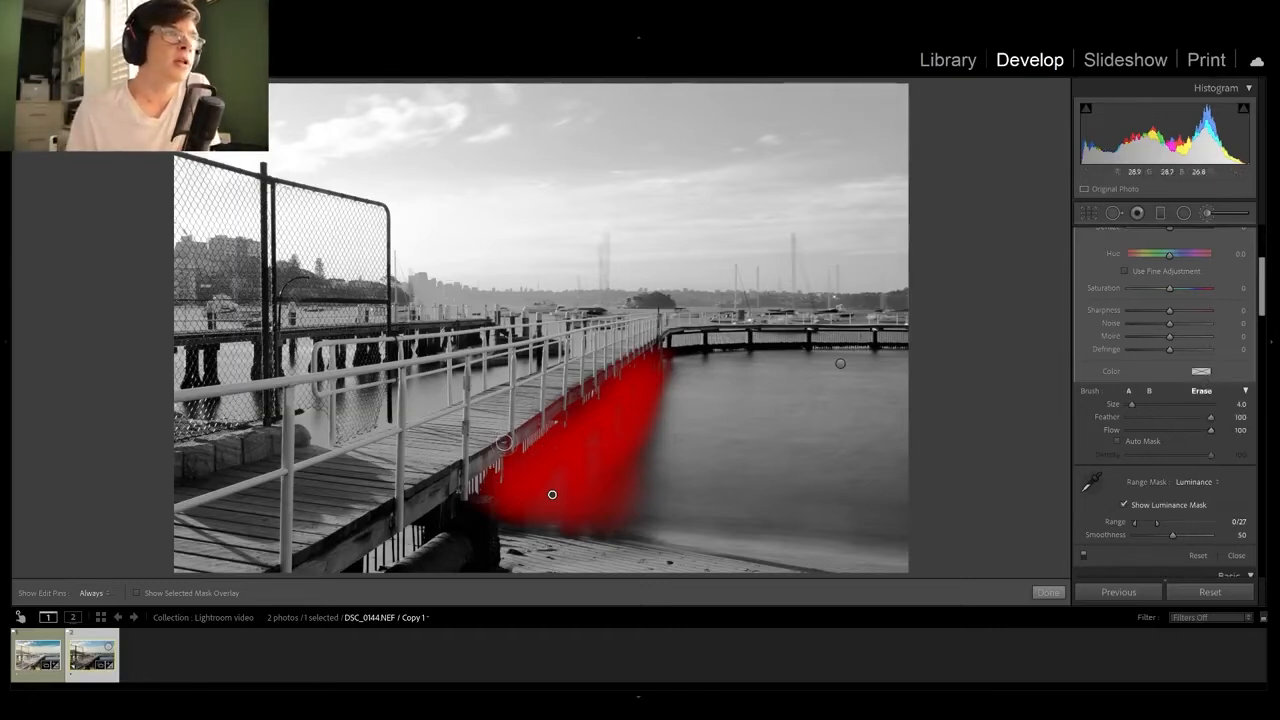
key("h")
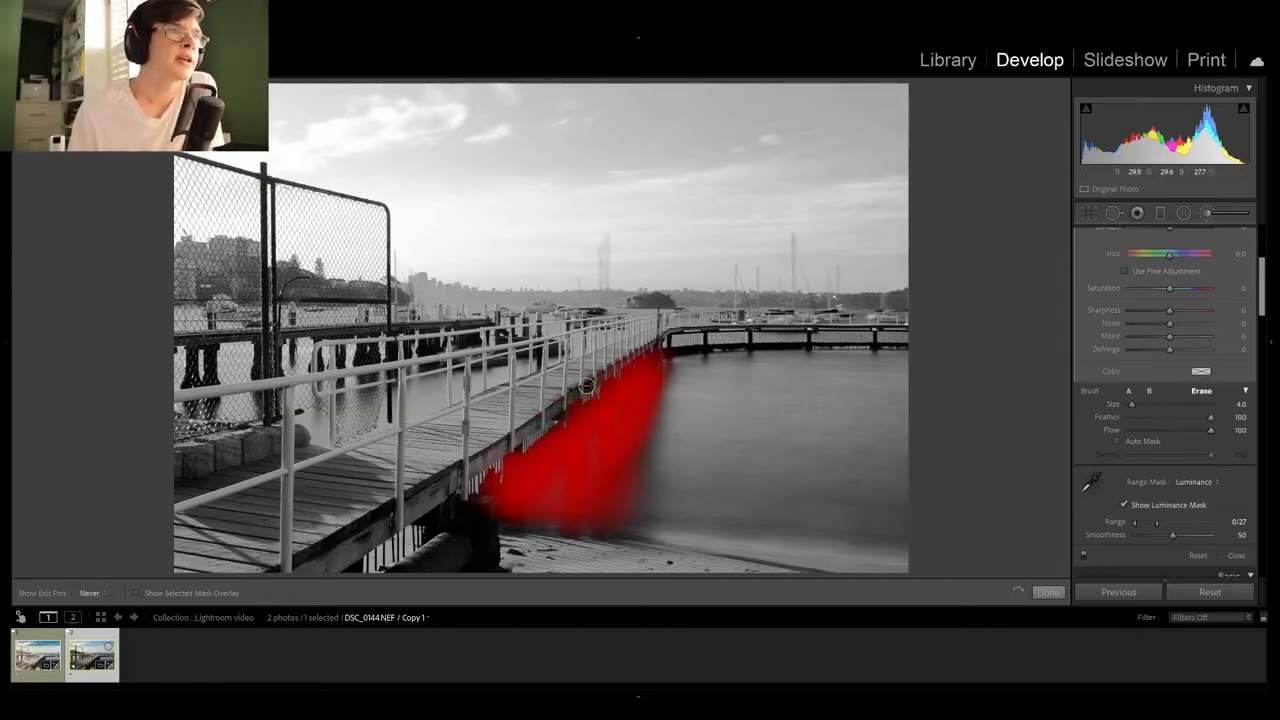
key("h")
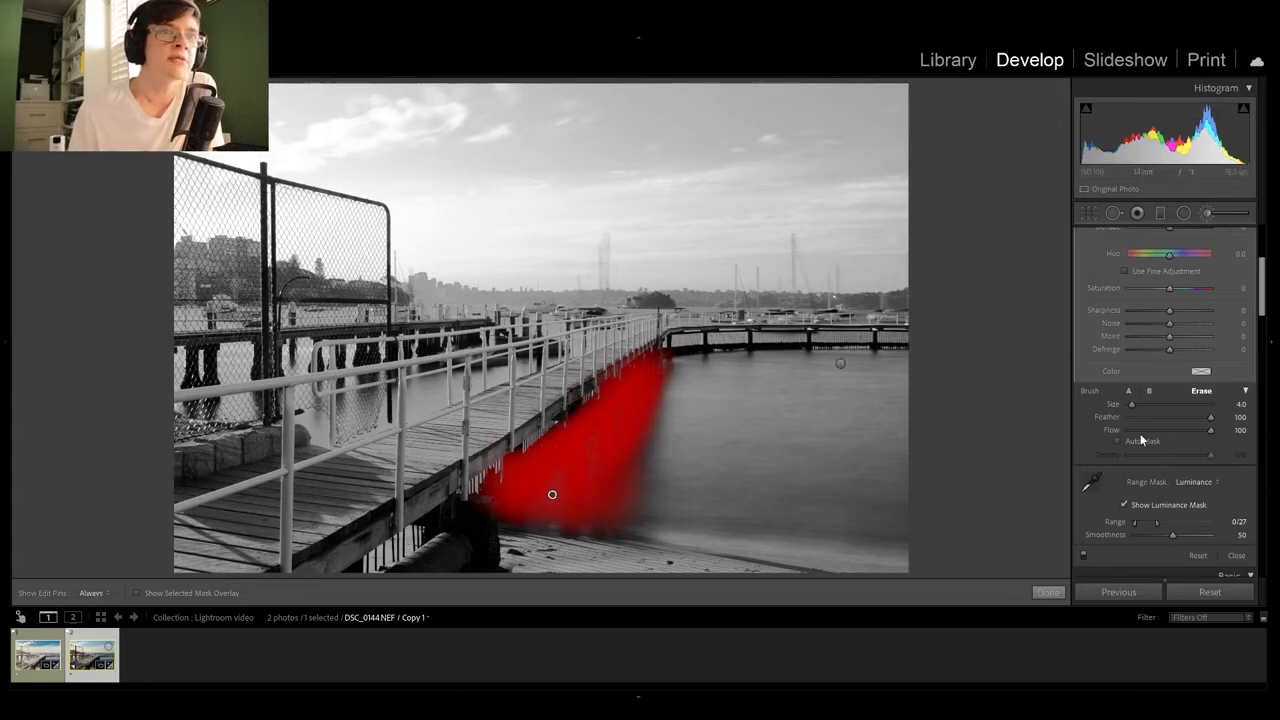
left_click_drag(1204, 430, 1151, 431)
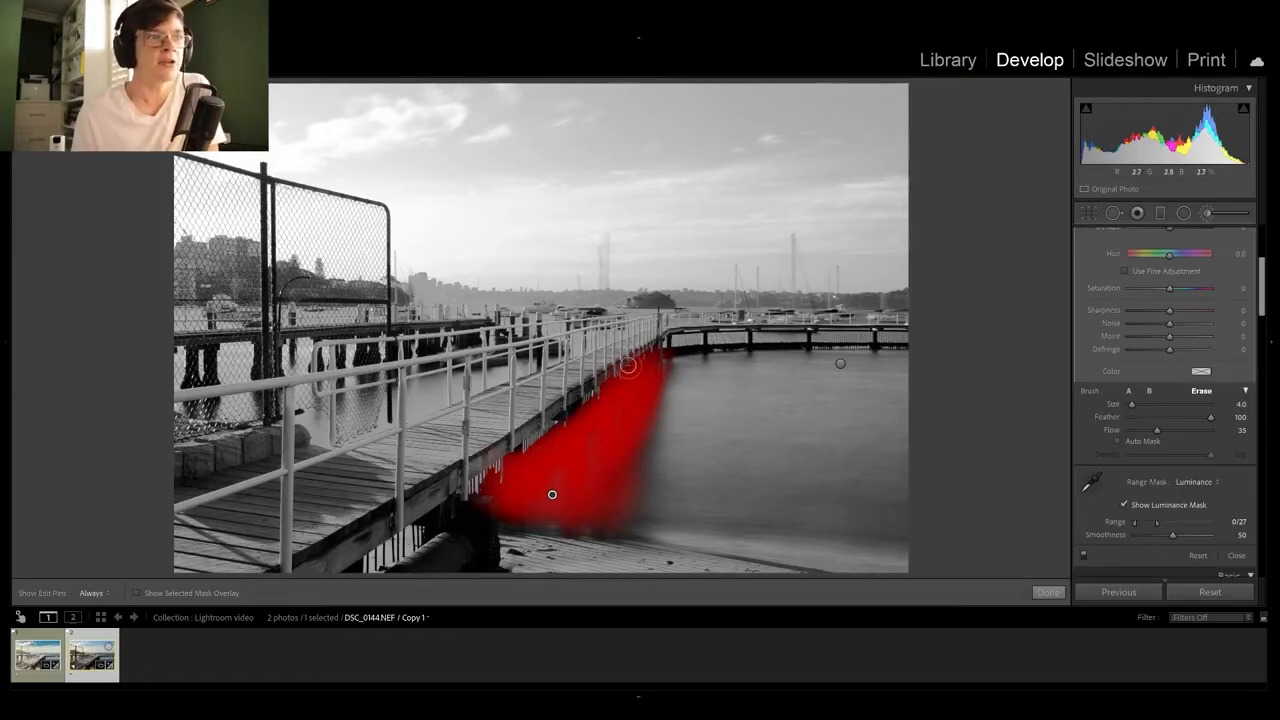
key("h")
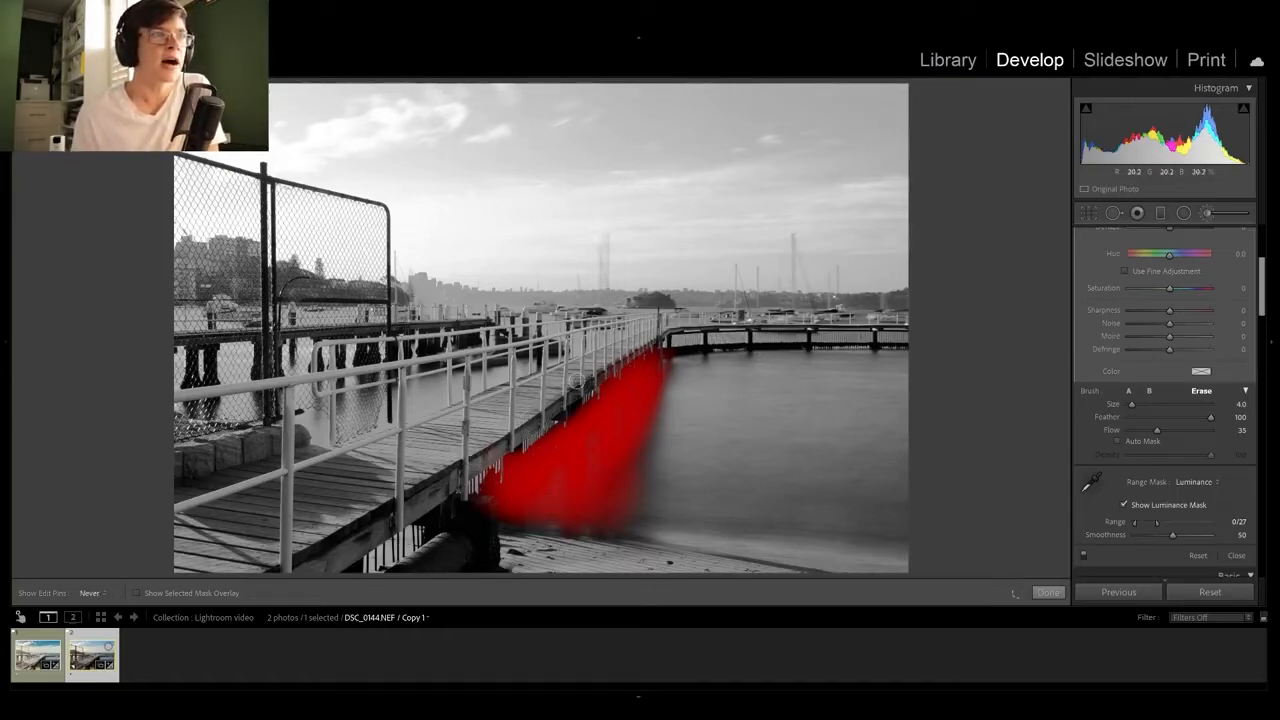
key("h")
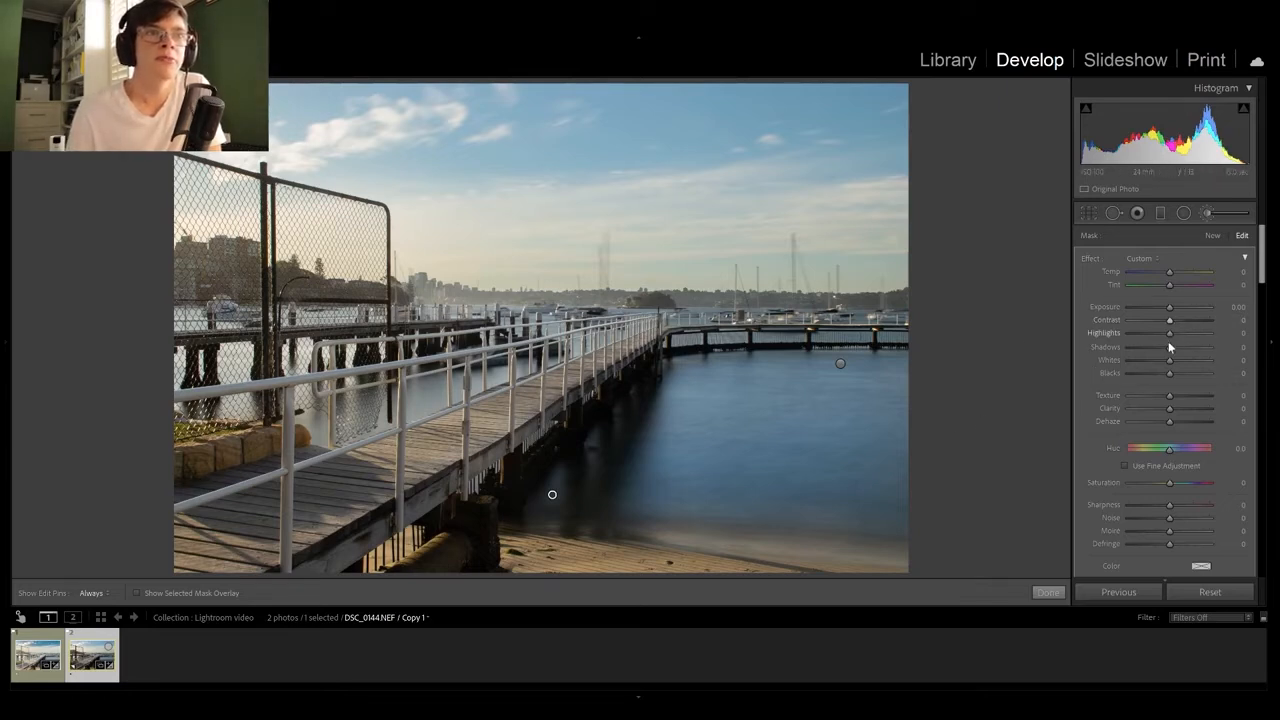
left_click_drag(1174, 347, 1190, 352)
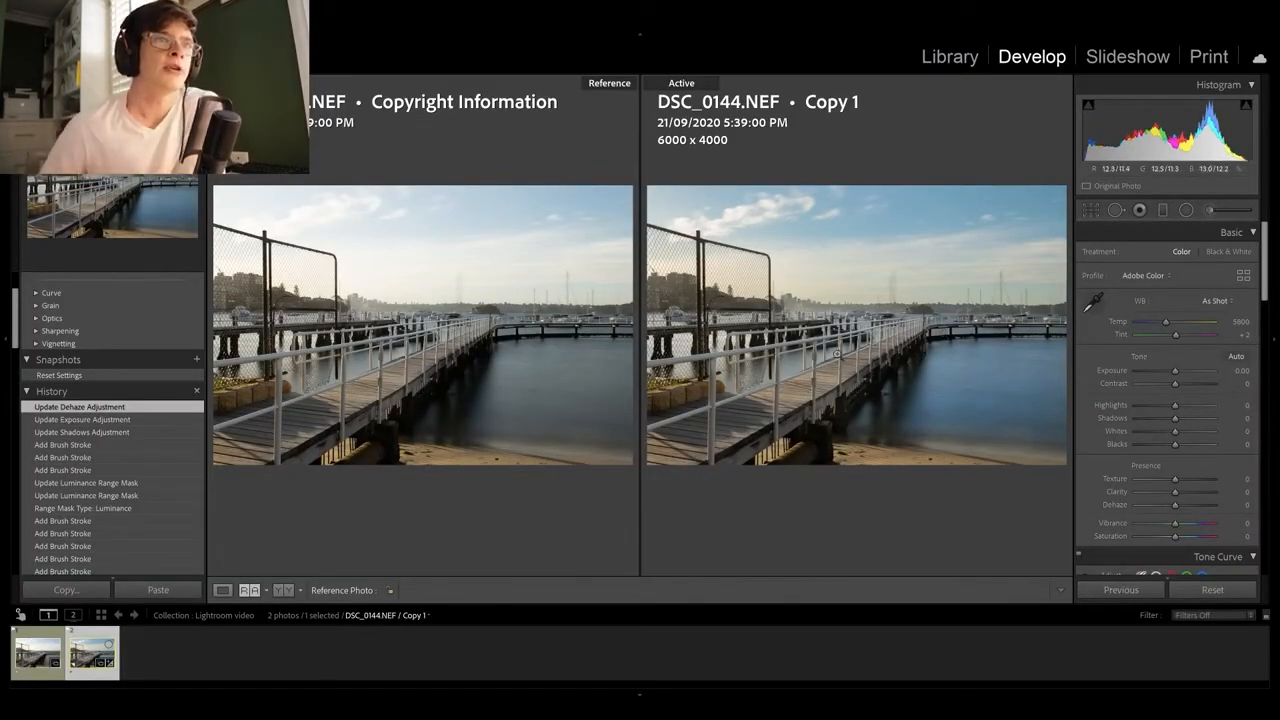
Step: Compare the shadowed water and pilings beneath the pier up close in the reference photo and the edited copy
left_click(432, 400)
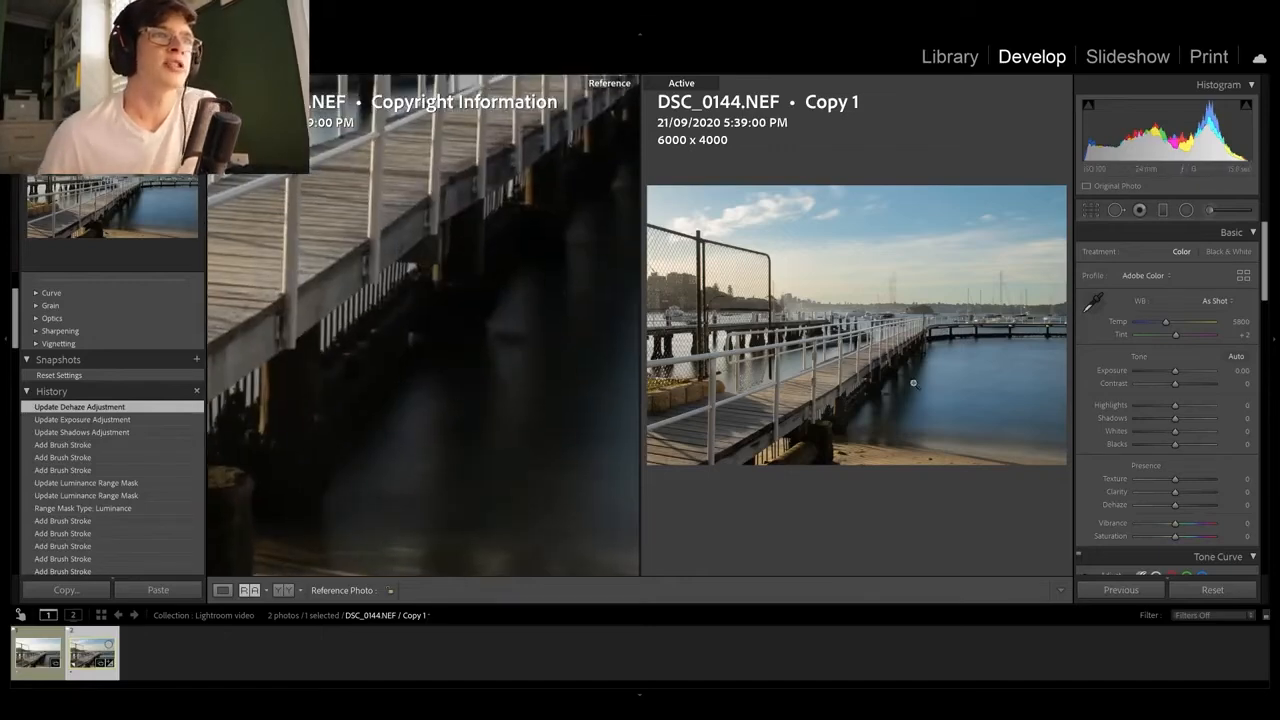
left_click(869, 414)
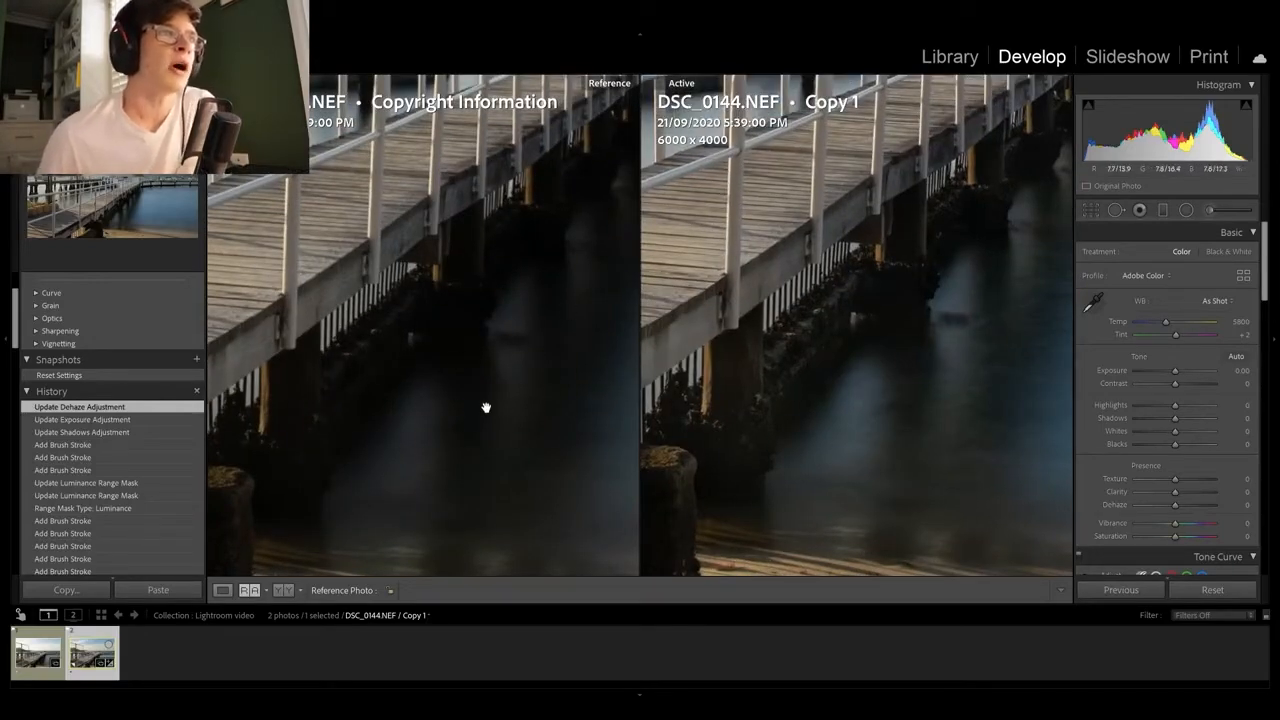
left_click_drag(431, 304, 380, 383)
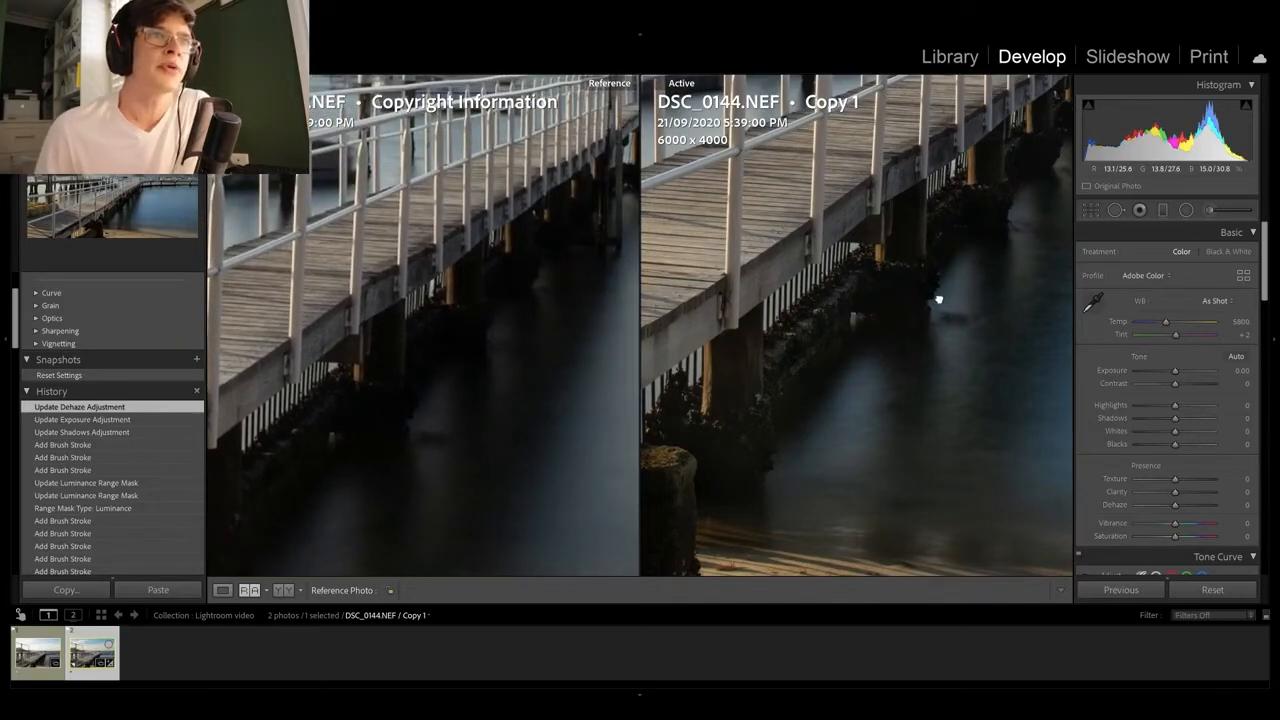
left_click_drag(939, 298, 929, 317)
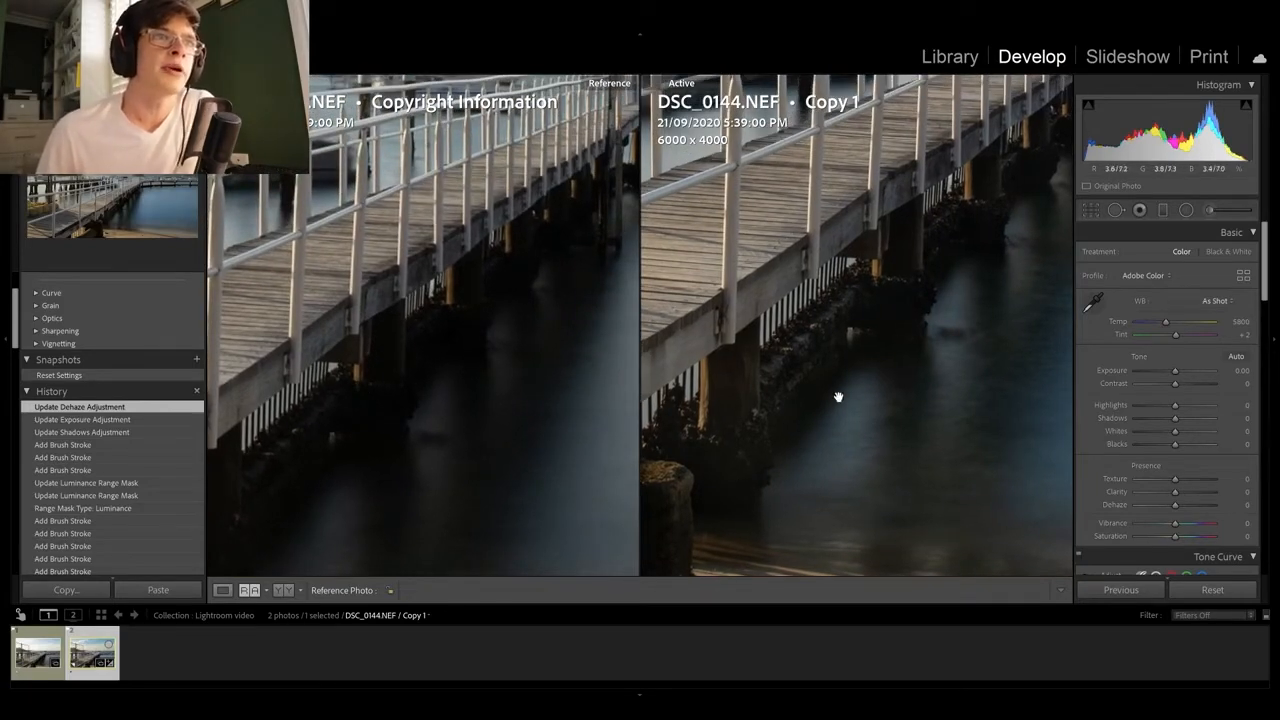
left_click_drag(881, 299, 787, 432)
left_click_drag(477, 355, 374, 437)
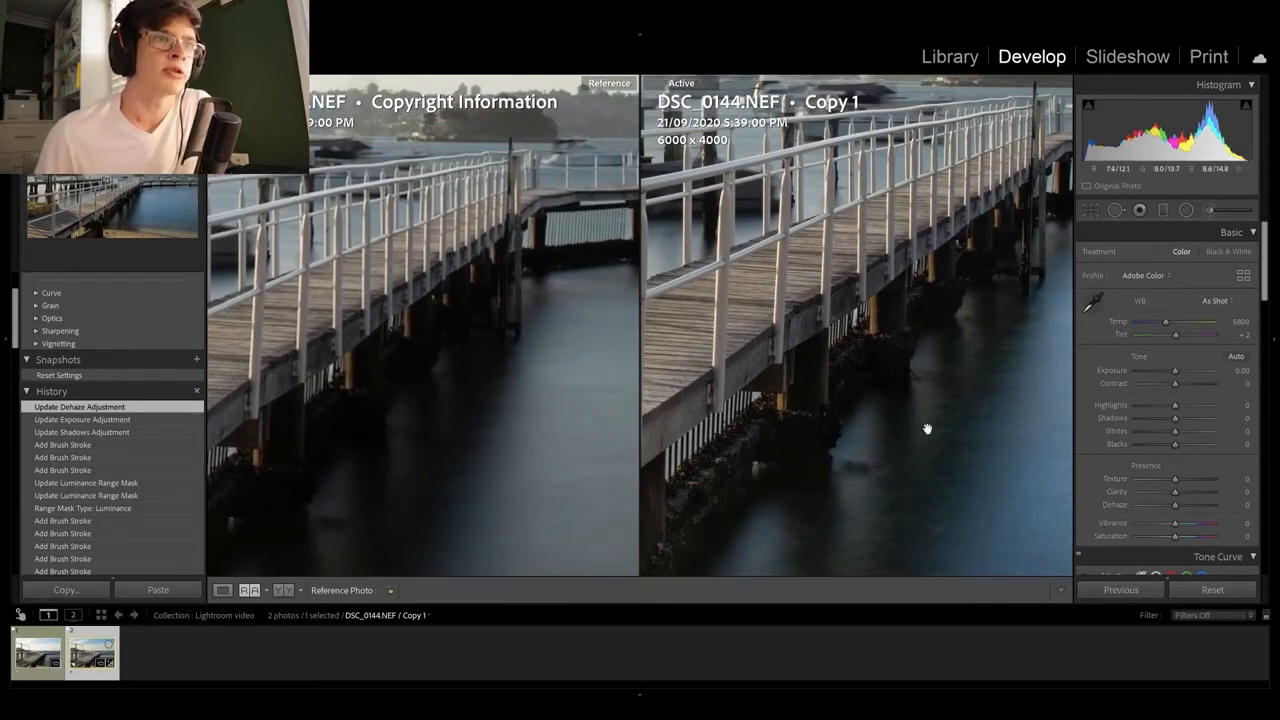
left_click_drag(397, 510, 537, 374)
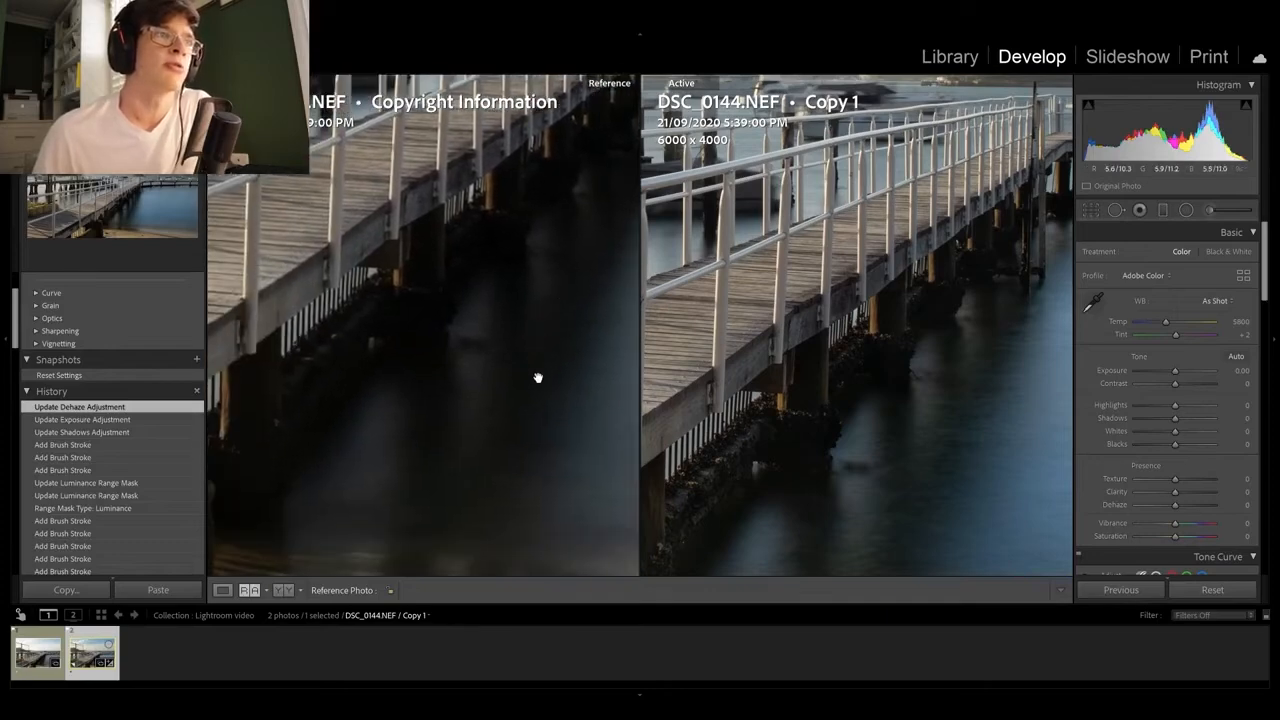
left_click(926, 326)
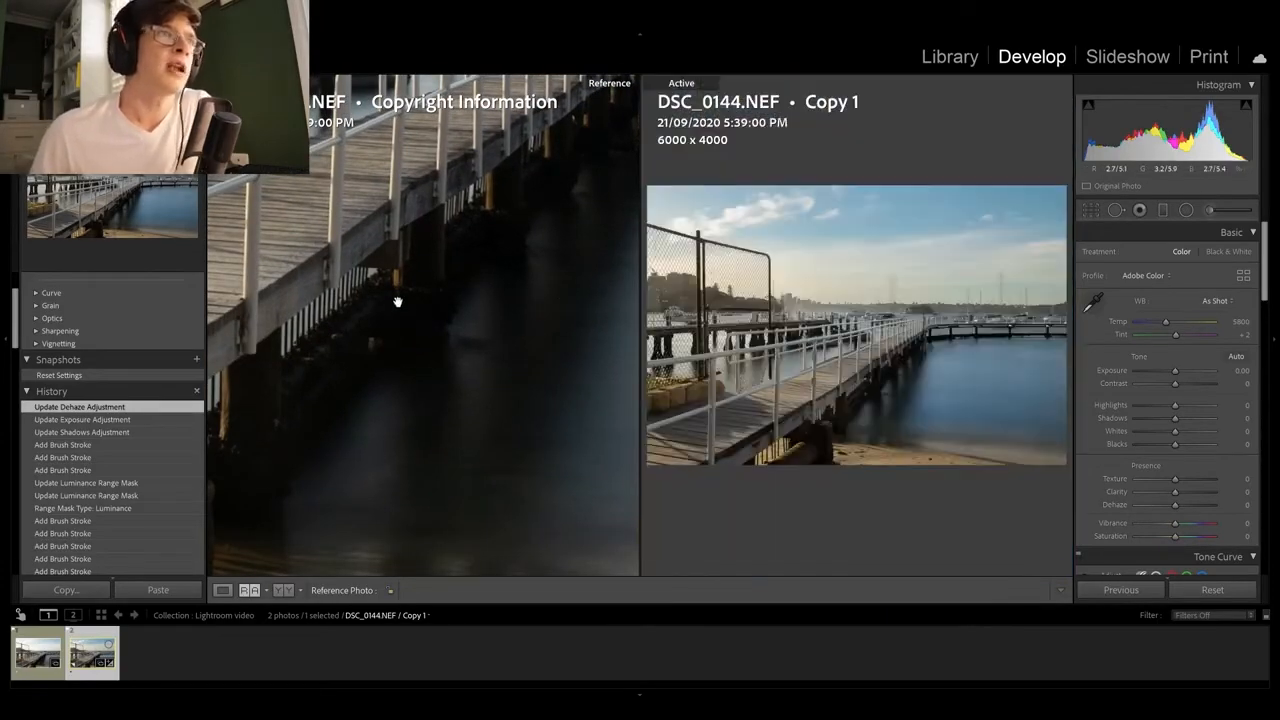
left_click(428, 297)
Step: Compare the sky above the skyline up close in the reference photo and the edited copy
left_click(880, 258)
left_click(446, 232)
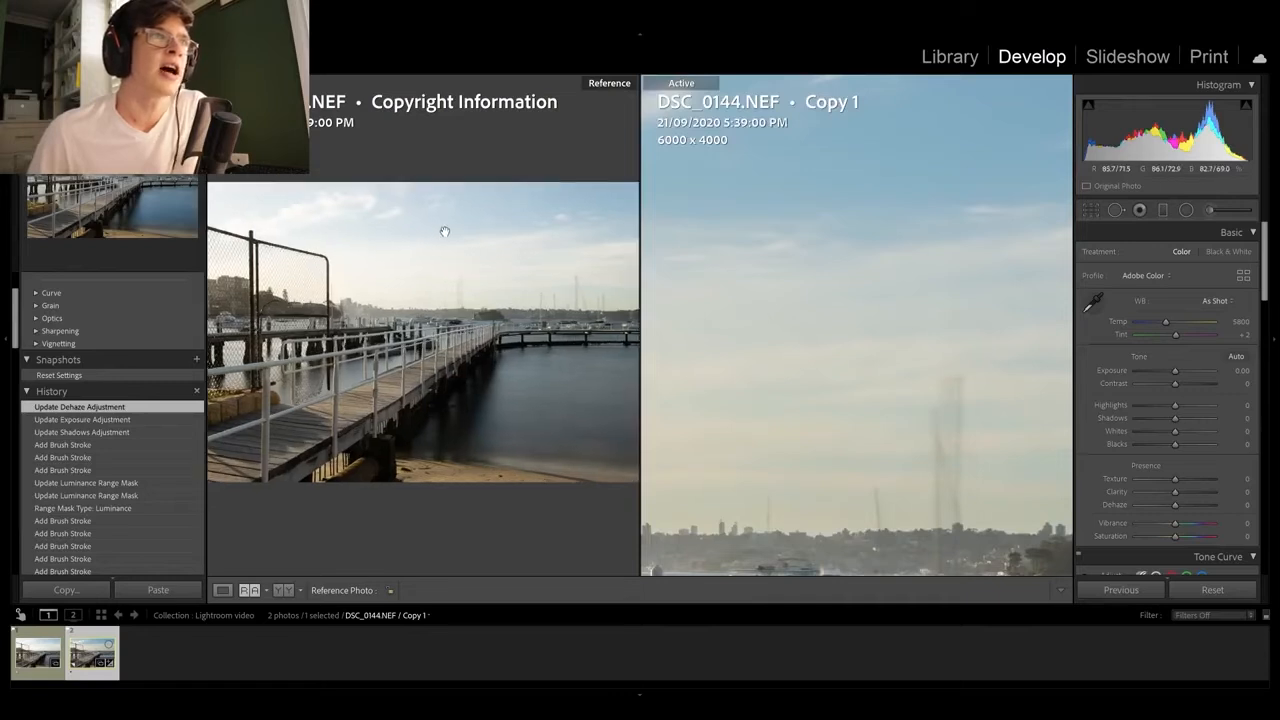
left_click_drag(224, 361, 299, 389)
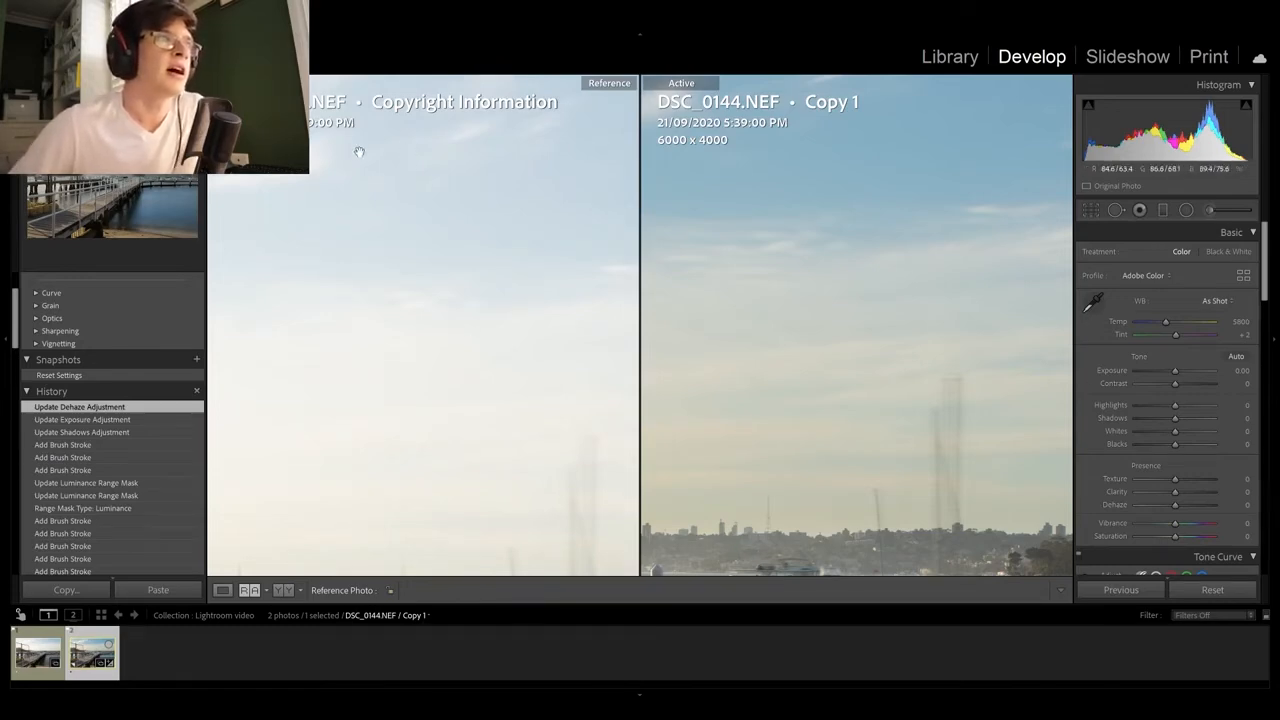
left_click(882, 346)
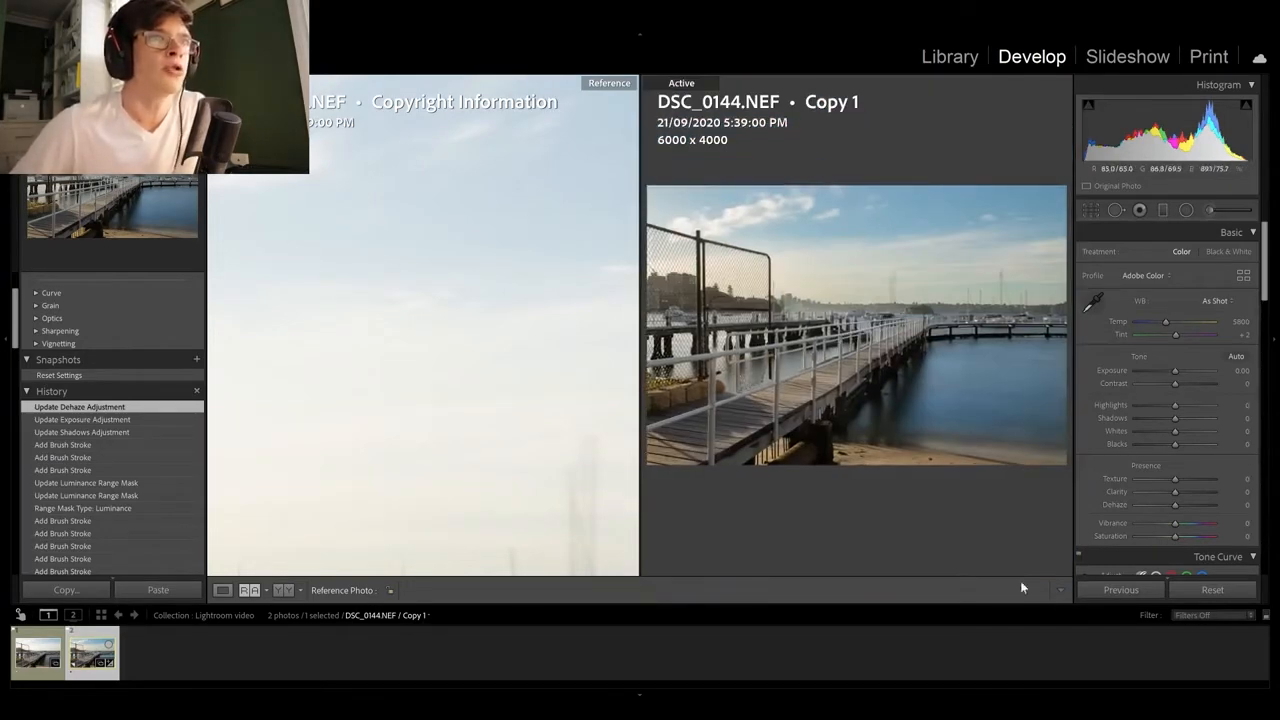
left_click(416, 276)
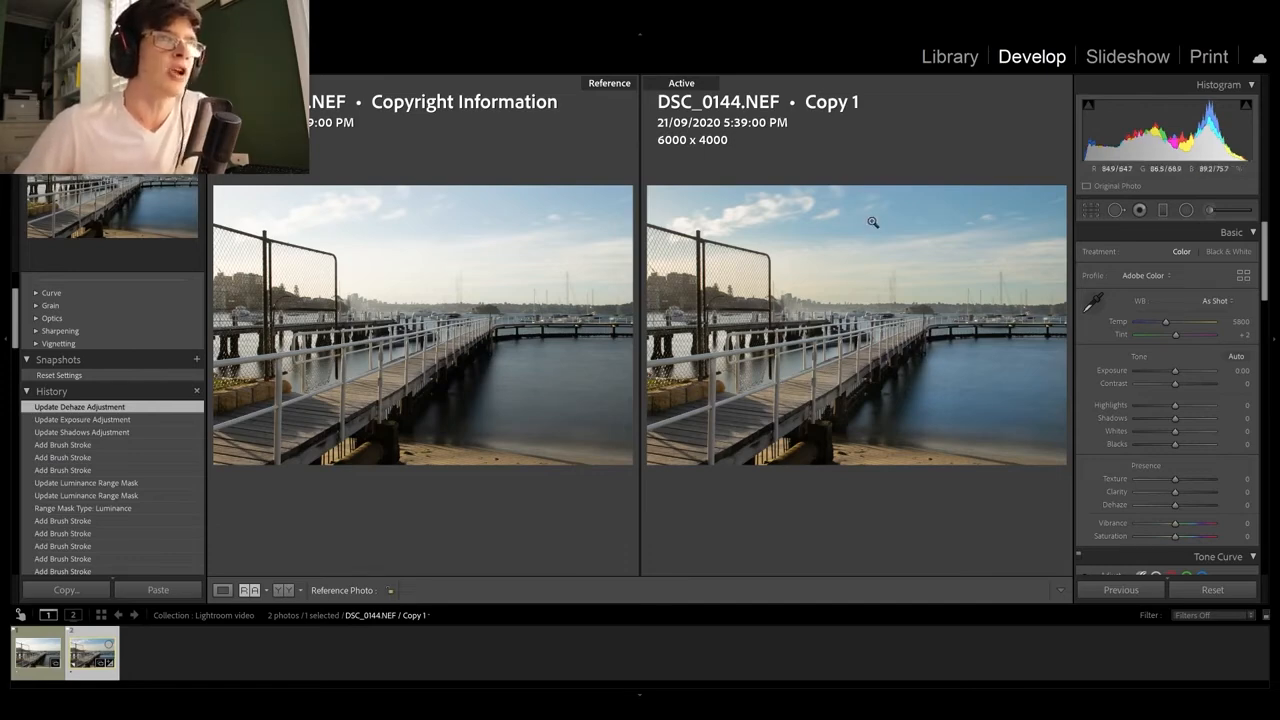
Step: Compare the open water beyond the pier up close in the reference photo and the edited copy
left_click(879, 393)
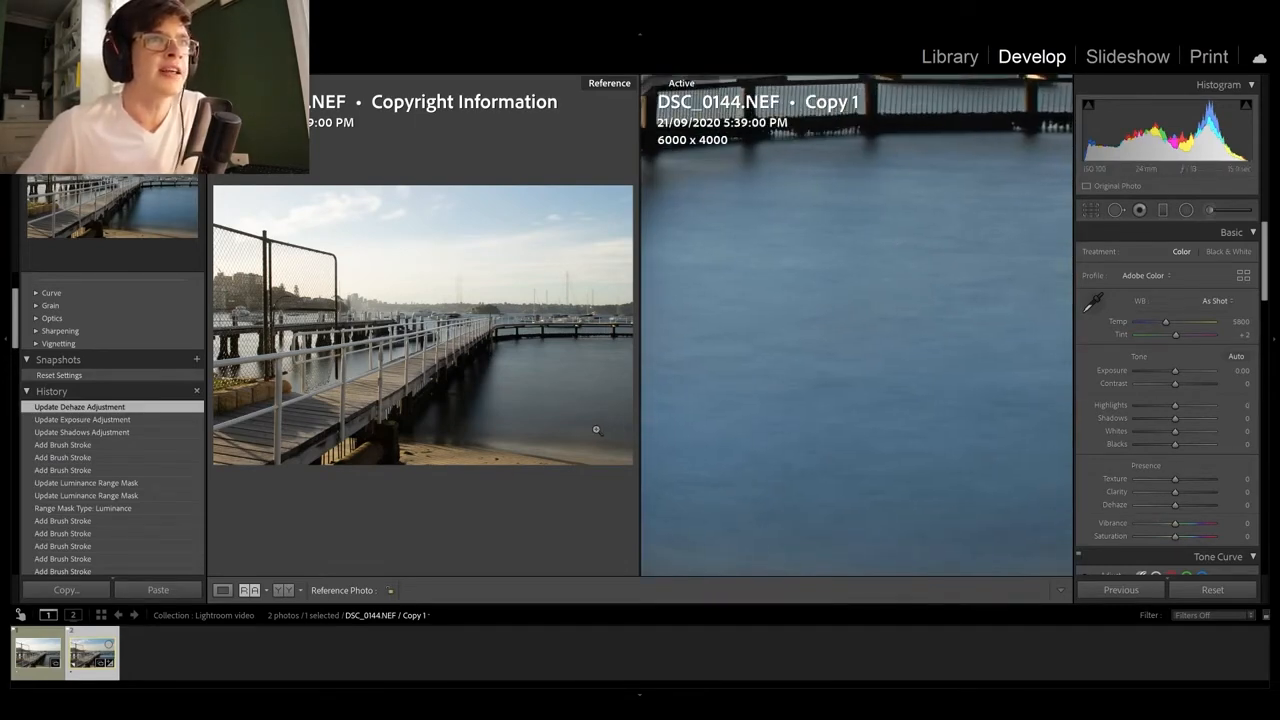
left_click(572, 393)
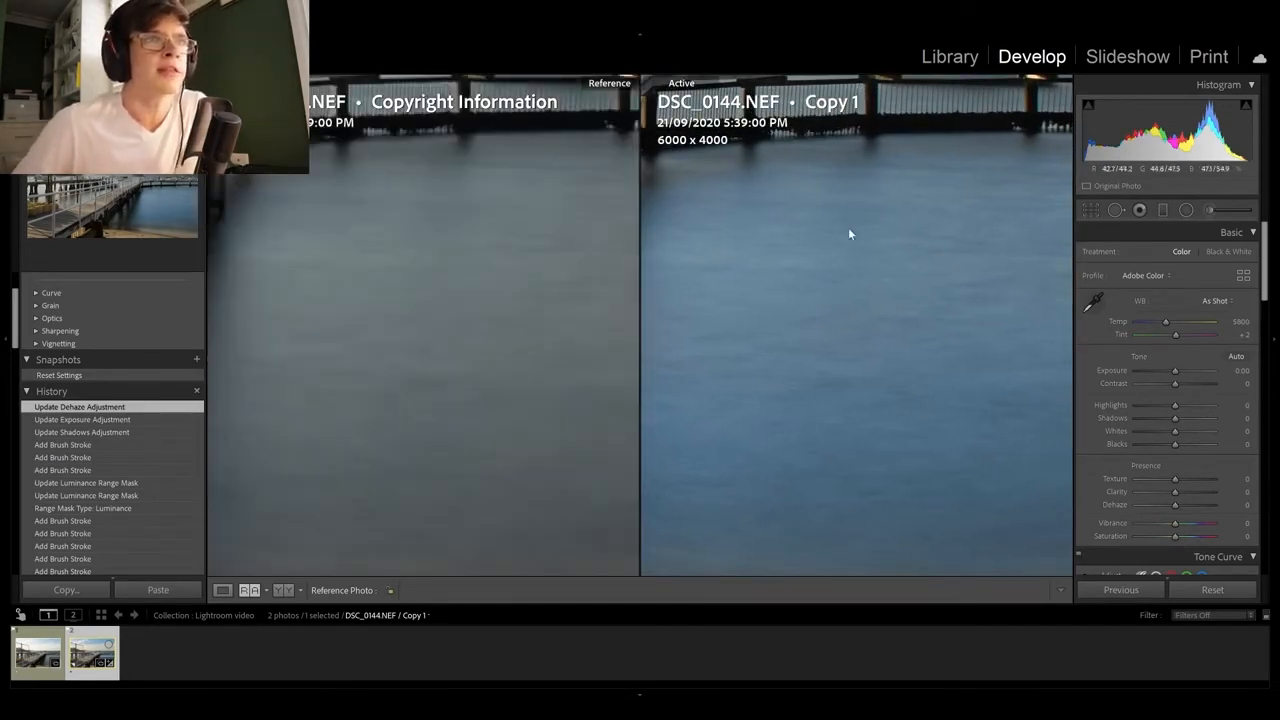
left_click(847, 210)
left_click(527, 318)
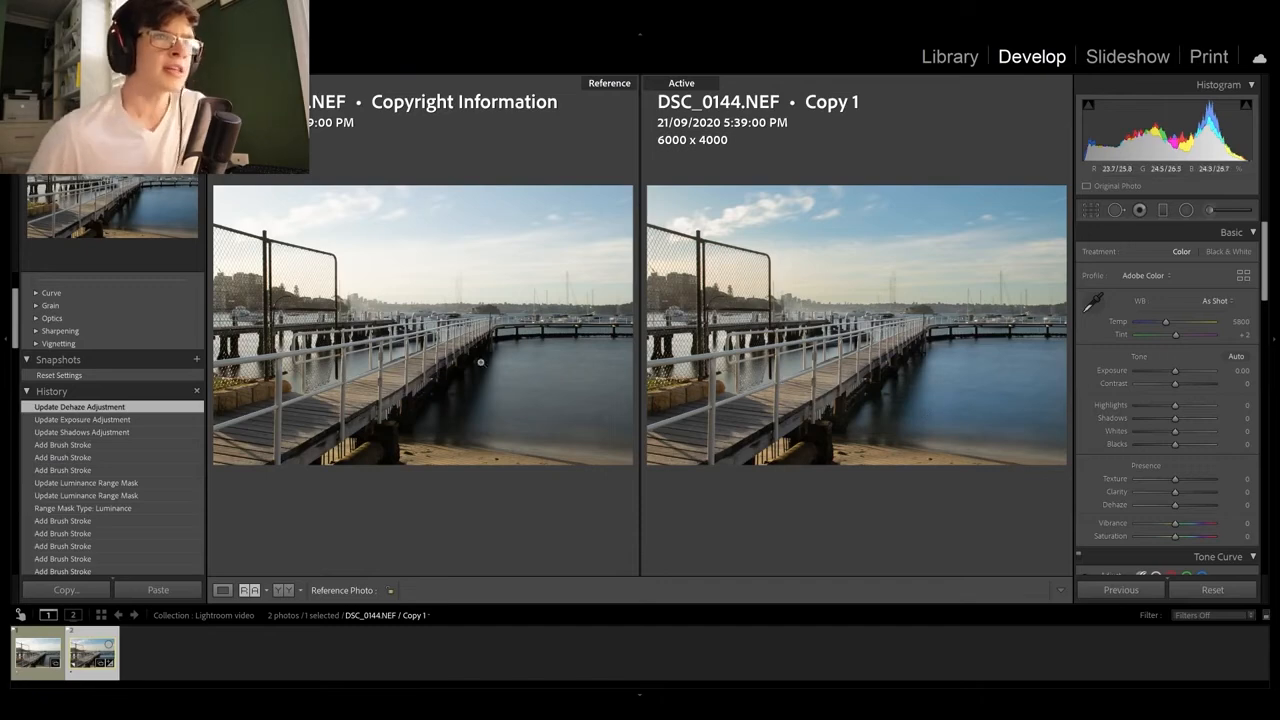
Step: Examine the pier railings, boardwalk and horizon up close in the edited copy
left_click(933, 268)
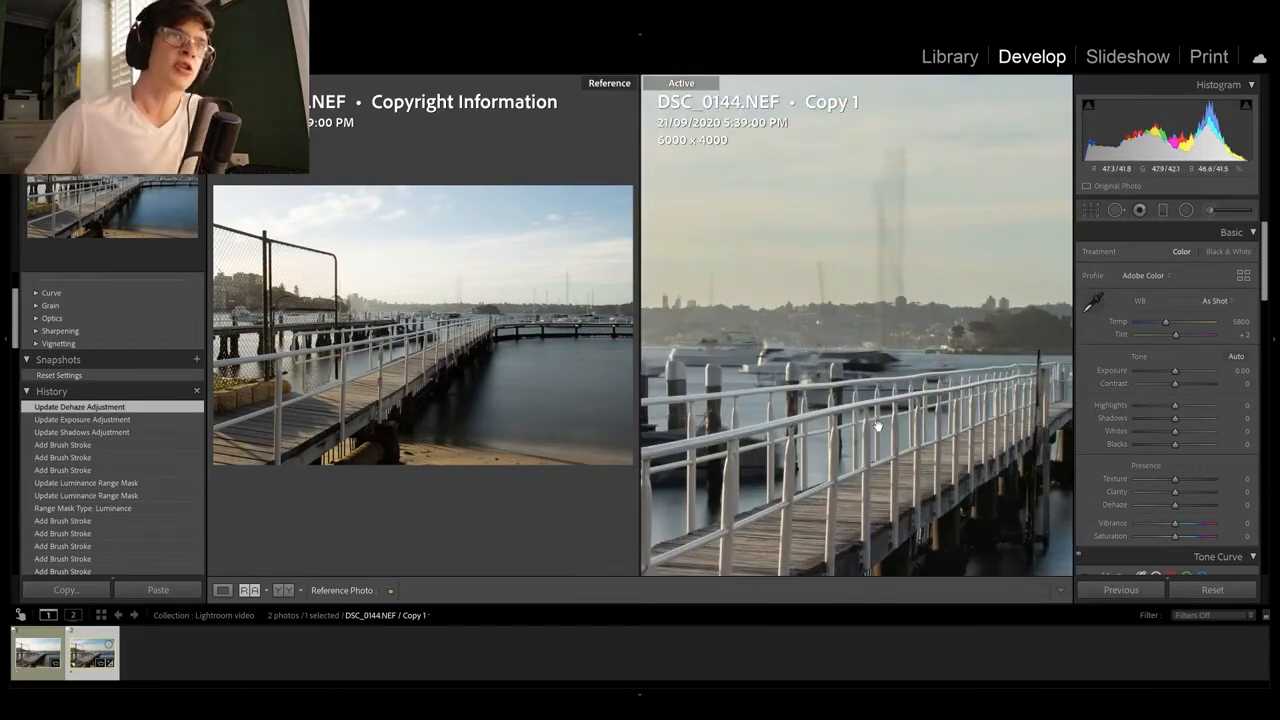
left_click_drag(945, 288, 988, 408)
left_click(988, 408)
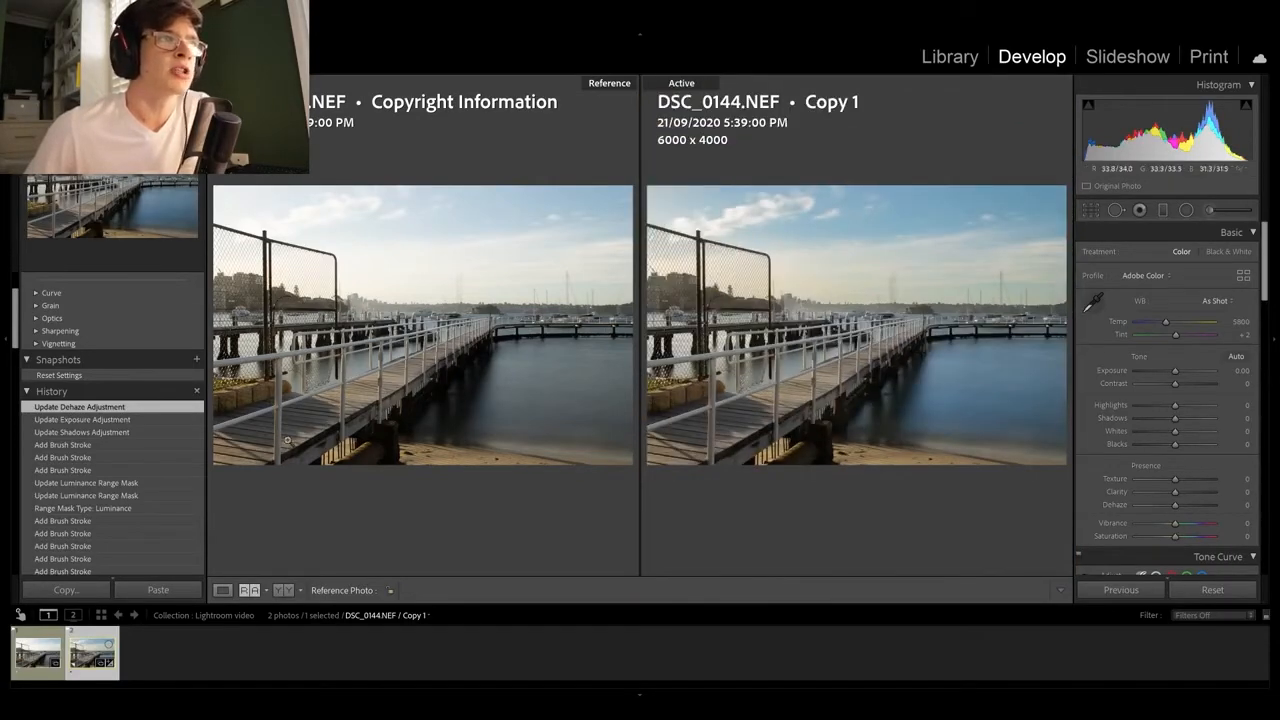
left_click(798, 378)
left_click_drag(825, 278, 767, 414)
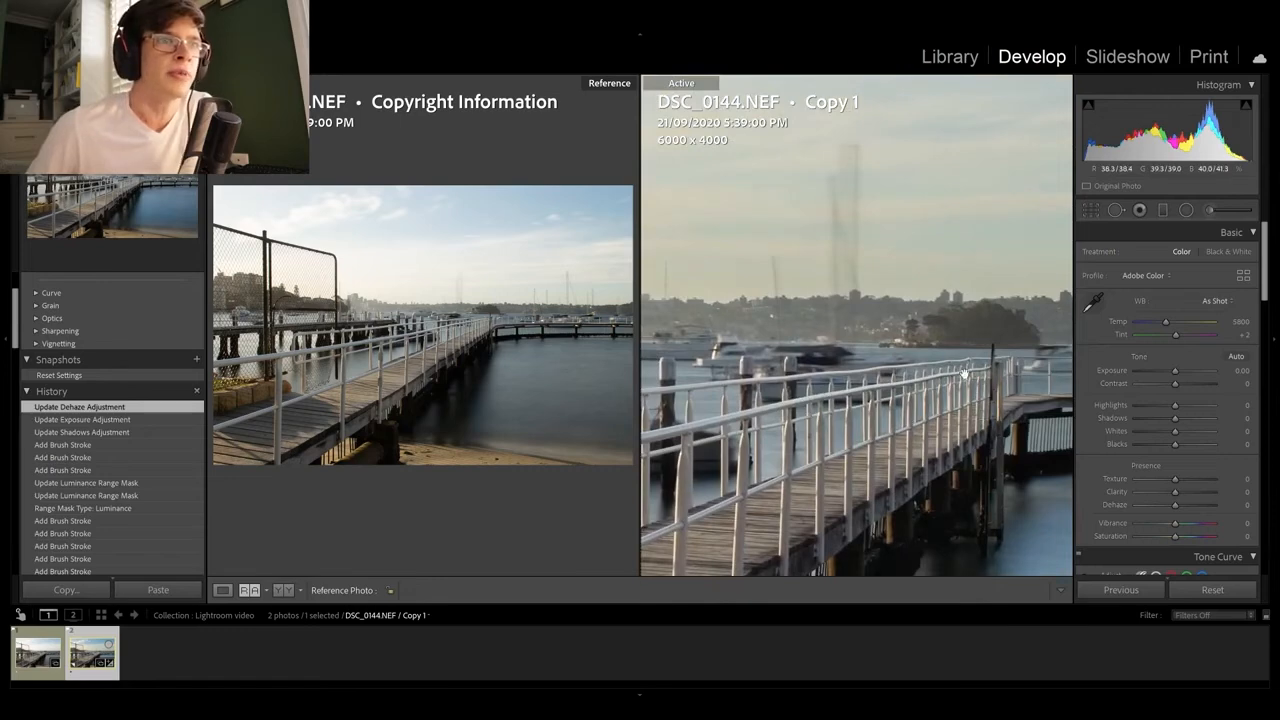
left_click_drag(833, 449, 985, 512)
left_click(985, 512)
left_click(718, 432)
left_click_drag(760, 230, 907, 411)
left_click(906, 411)
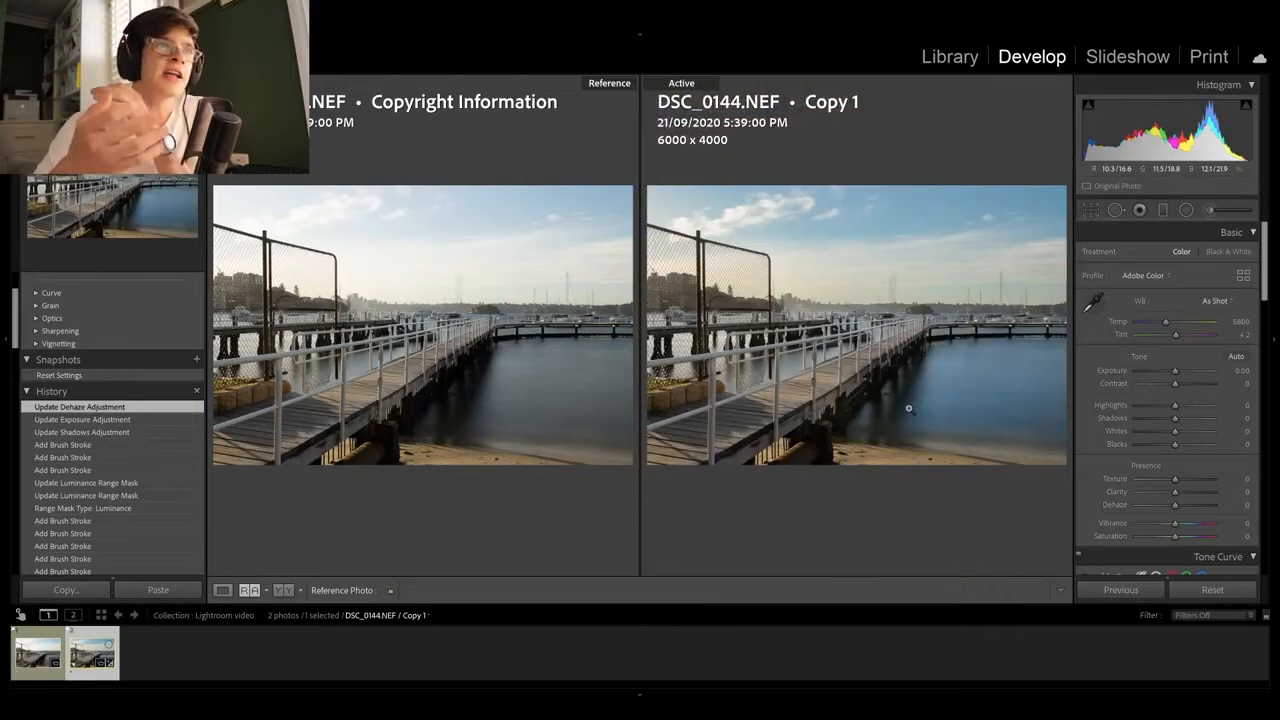